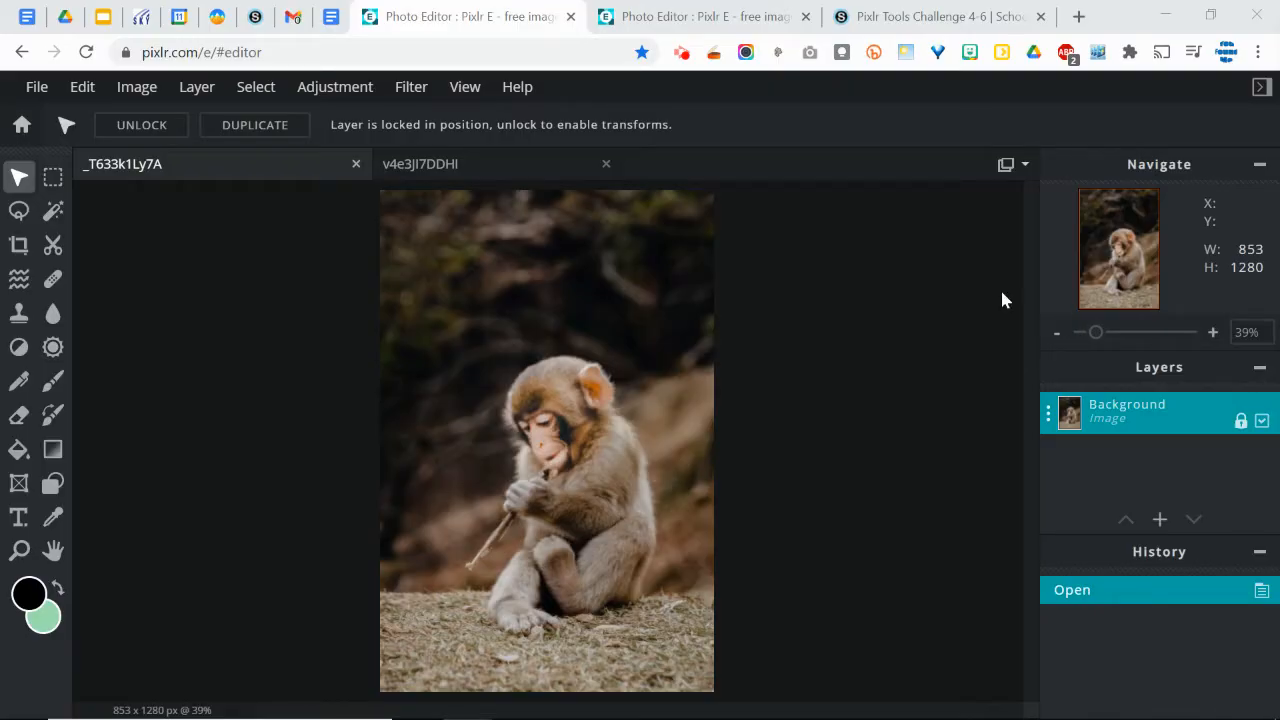
Step: Try selecting the dark backdrop and the brown area beside the monkey with the Wand at tolerance 32, and clear the selection
click(53, 211)
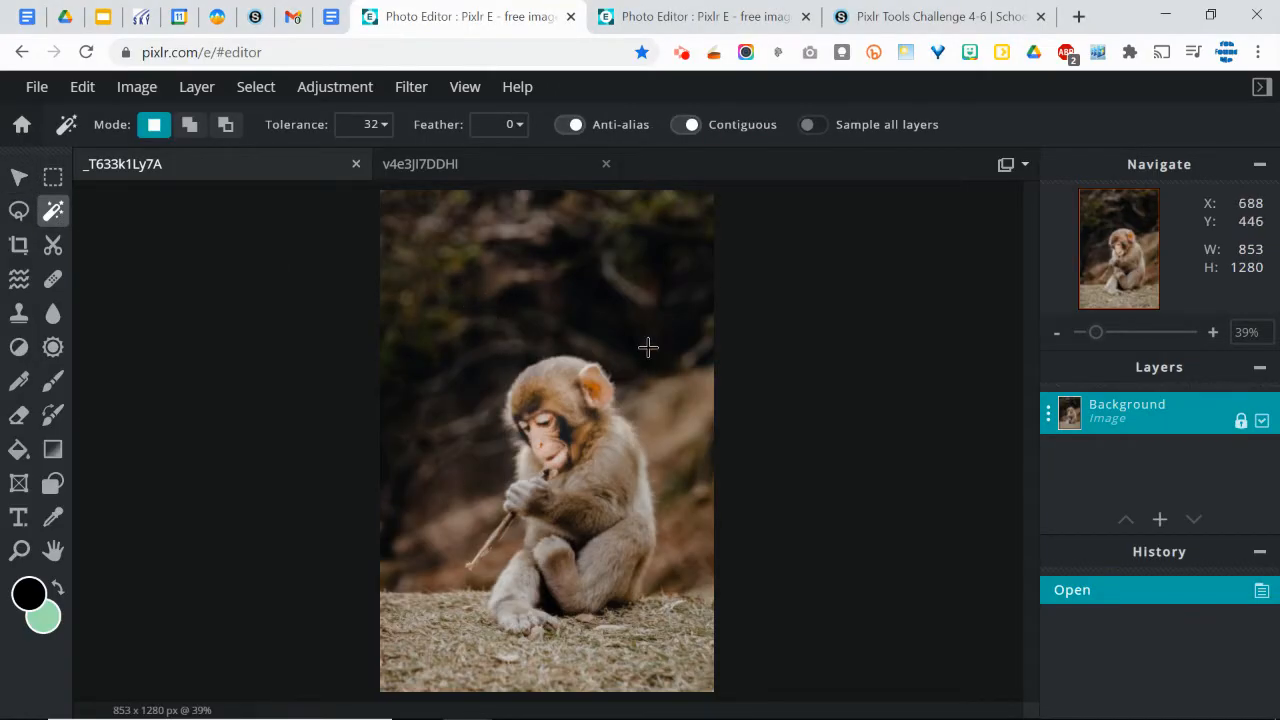
click(486, 300)
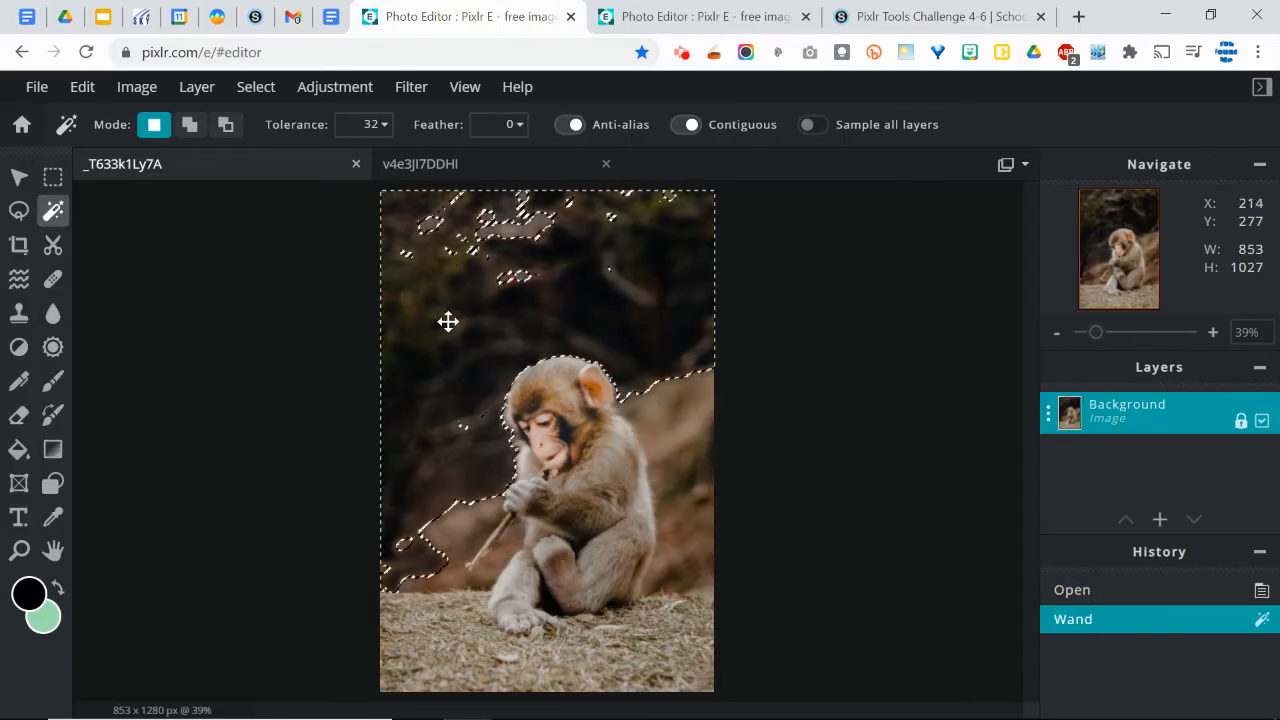
click(679, 440)
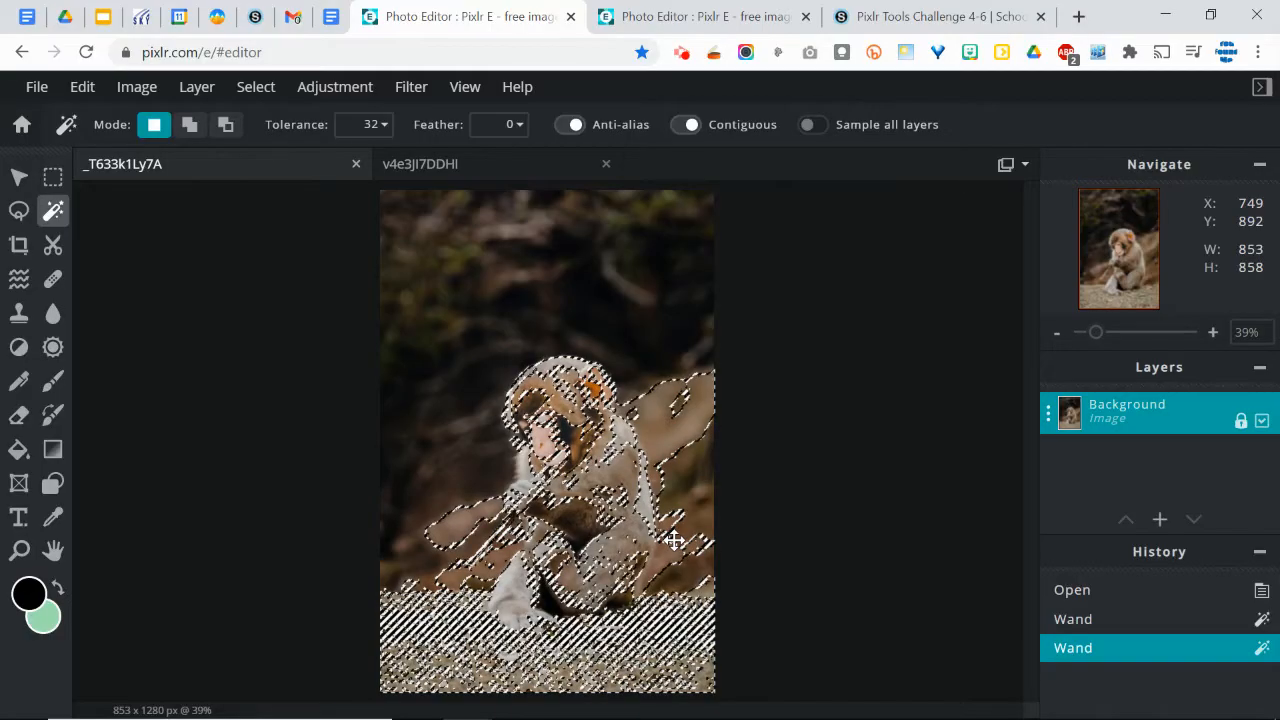
key(ctrl+d)
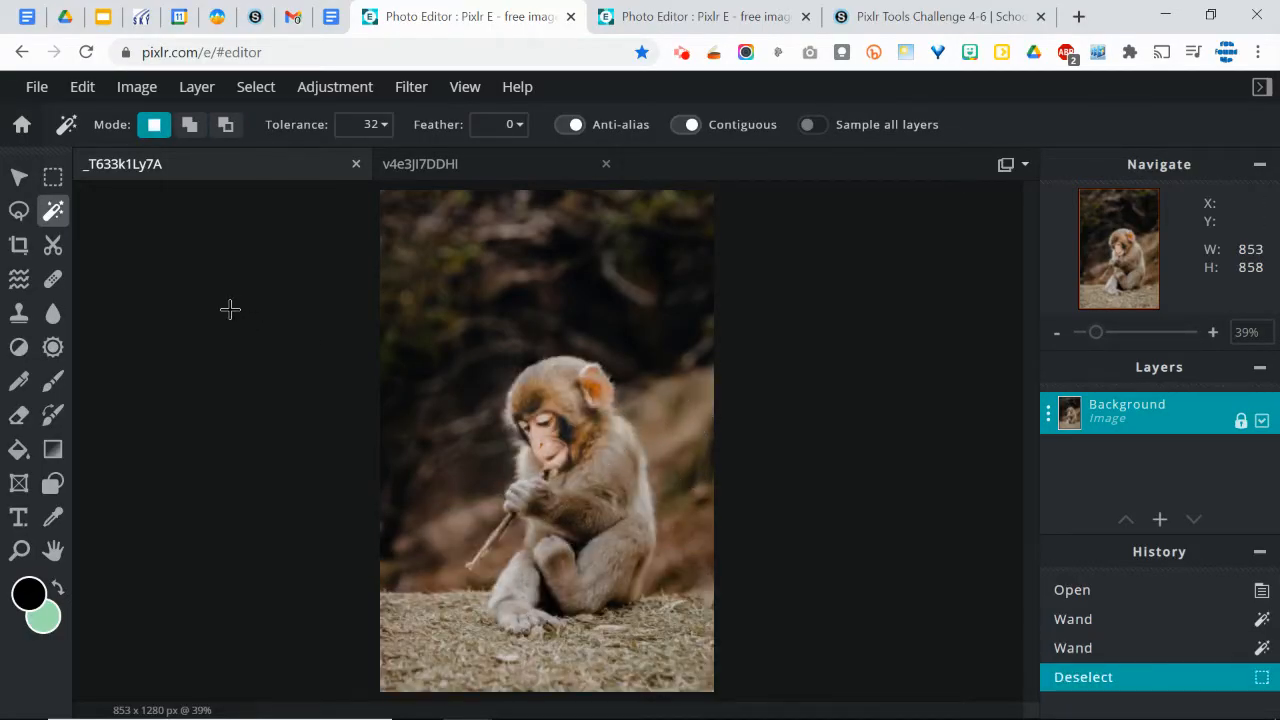
Step: Outline the monkey loosely with the freehand Lasso, and clear that selection
click(19, 210)
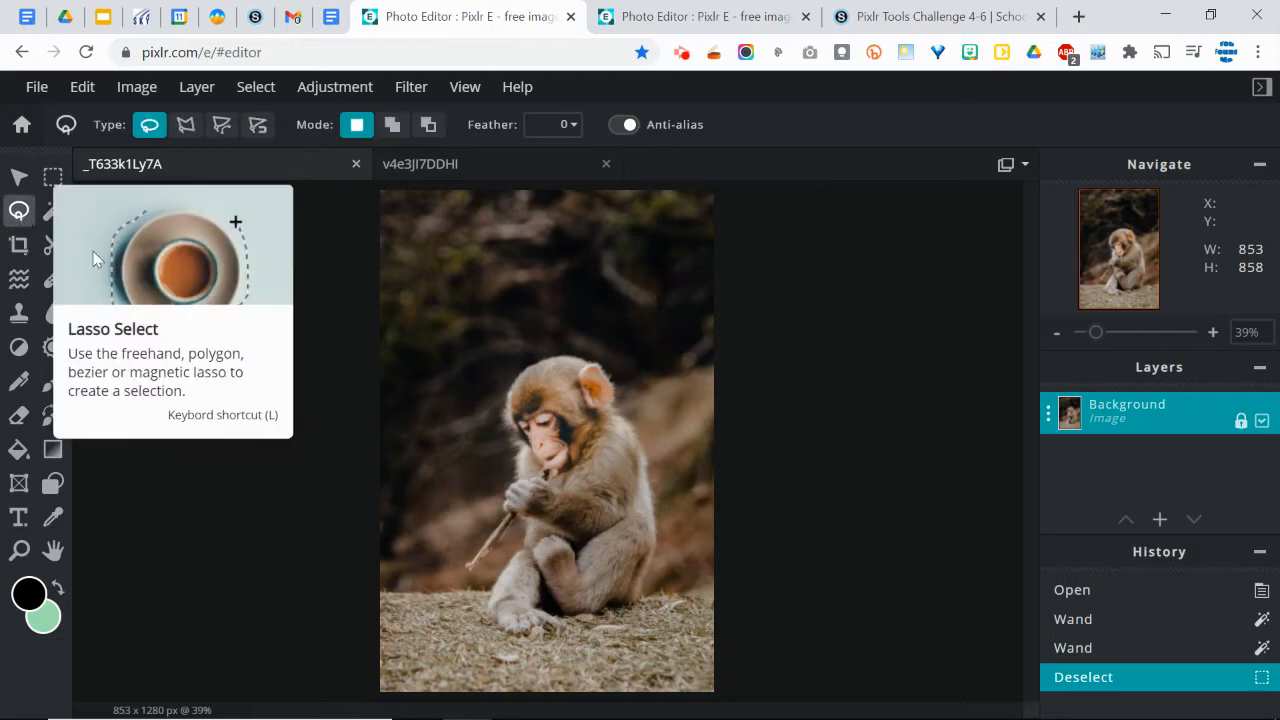
mouse_move(494, 364)
mouse_down()
mouse_move(477, 430)
mouse_move(490, 478)
mouse_move(439, 534)
mouse_move(435, 568)
mouse_move(483, 646)
mouse_move(551, 651)
mouse_move(635, 610)
mouse_move(671, 575)
mouse_move(669, 481)
mouse_move(643, 398)
mouse_move(606, 349)
mouse_move(533, 341)
mouse_move(490, 364)
mouse_up()
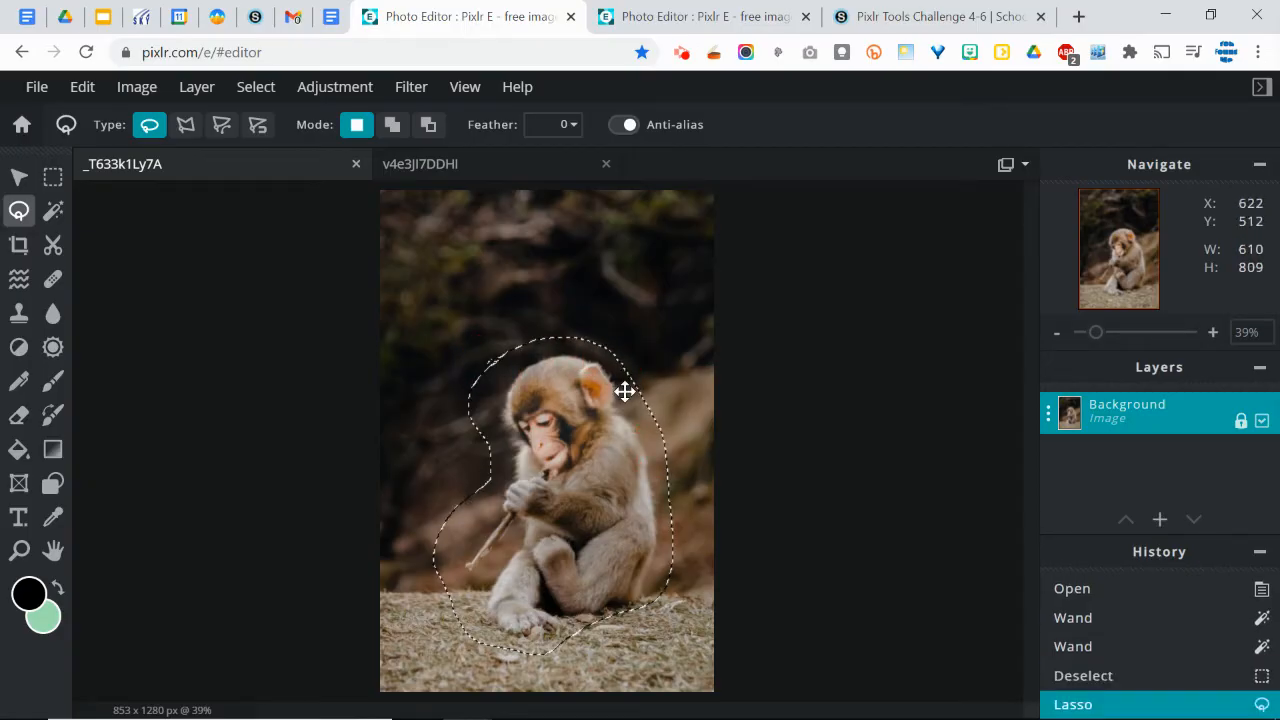
click(610, 395)
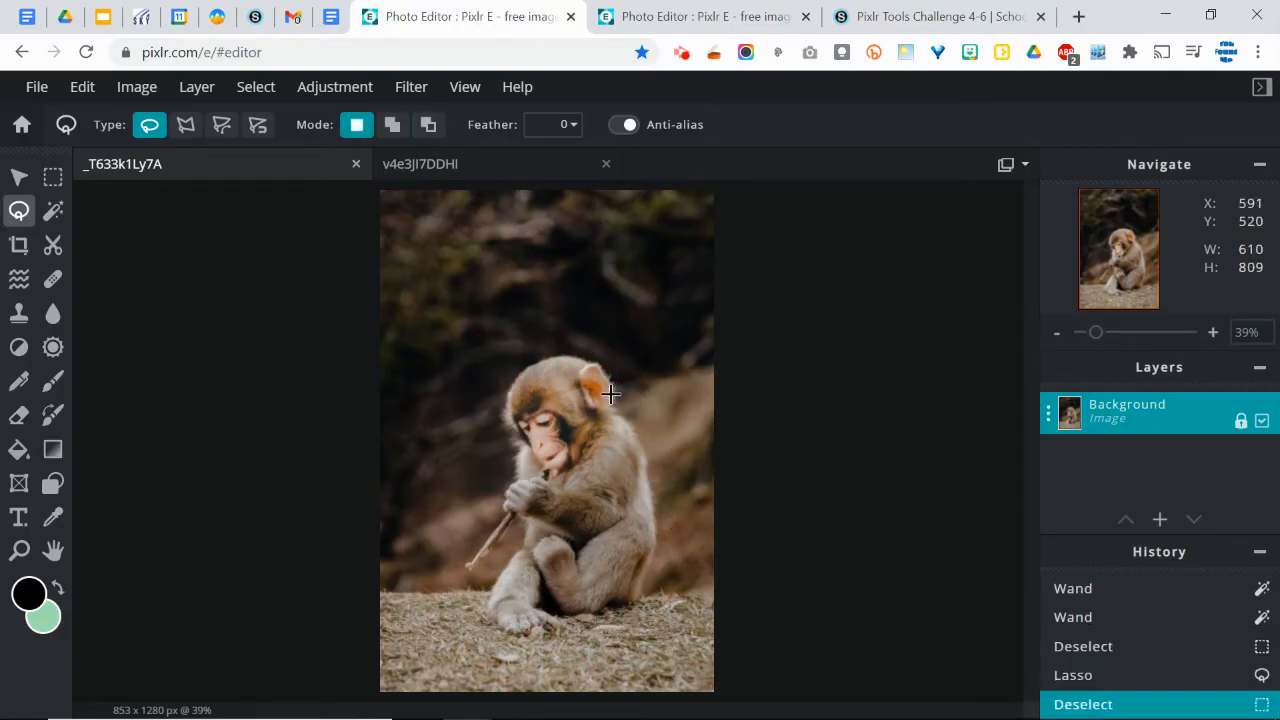
Step: Trace the monkey and its stick closely with the magnetic Lasso at size 50 to make a closed selection
click(256, 129)
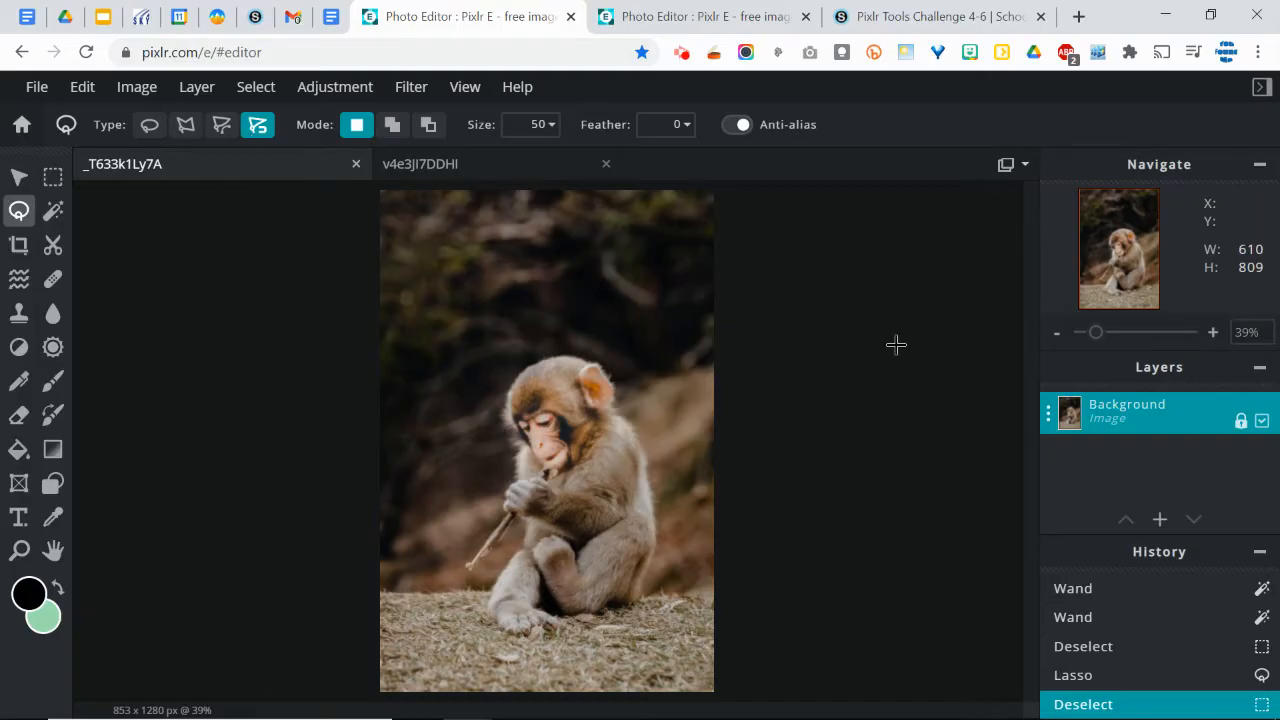
drag(1100, 342, 1106, 342)
drag(1137, 266, 1137, 279)
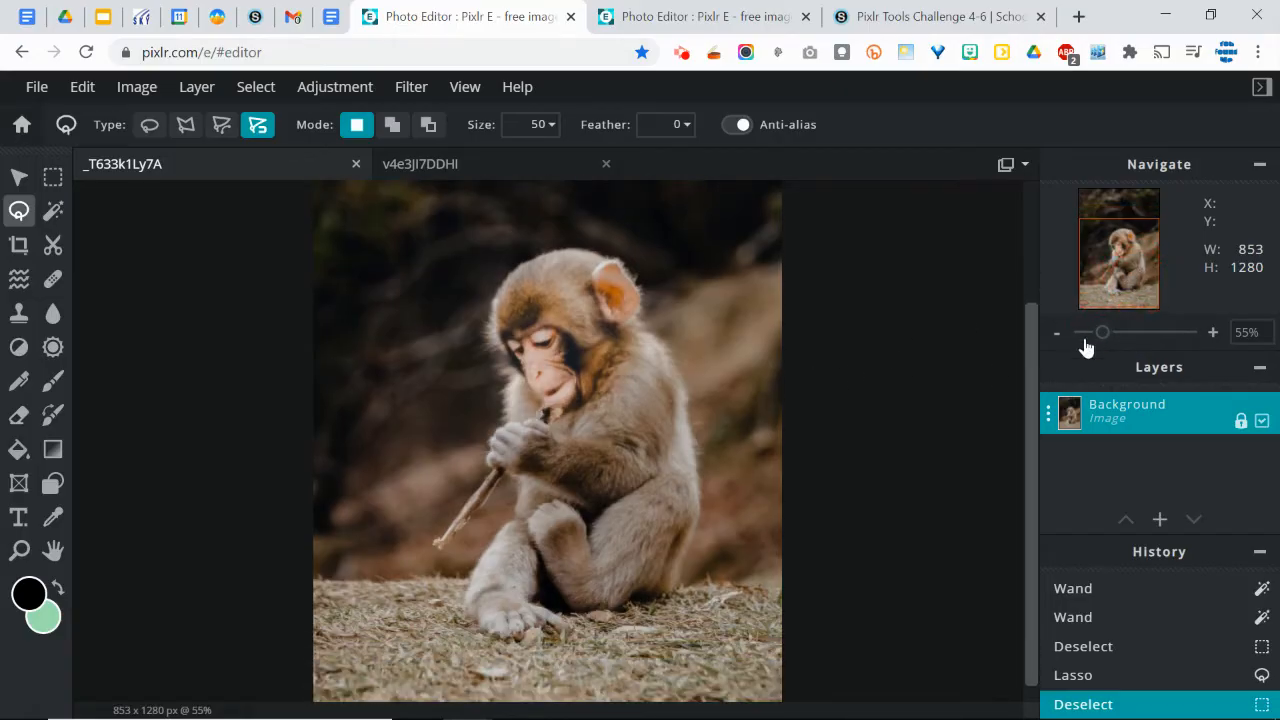
drag(1104, 341, 1108, 339)
drag(1117, 292, 1123, 289)
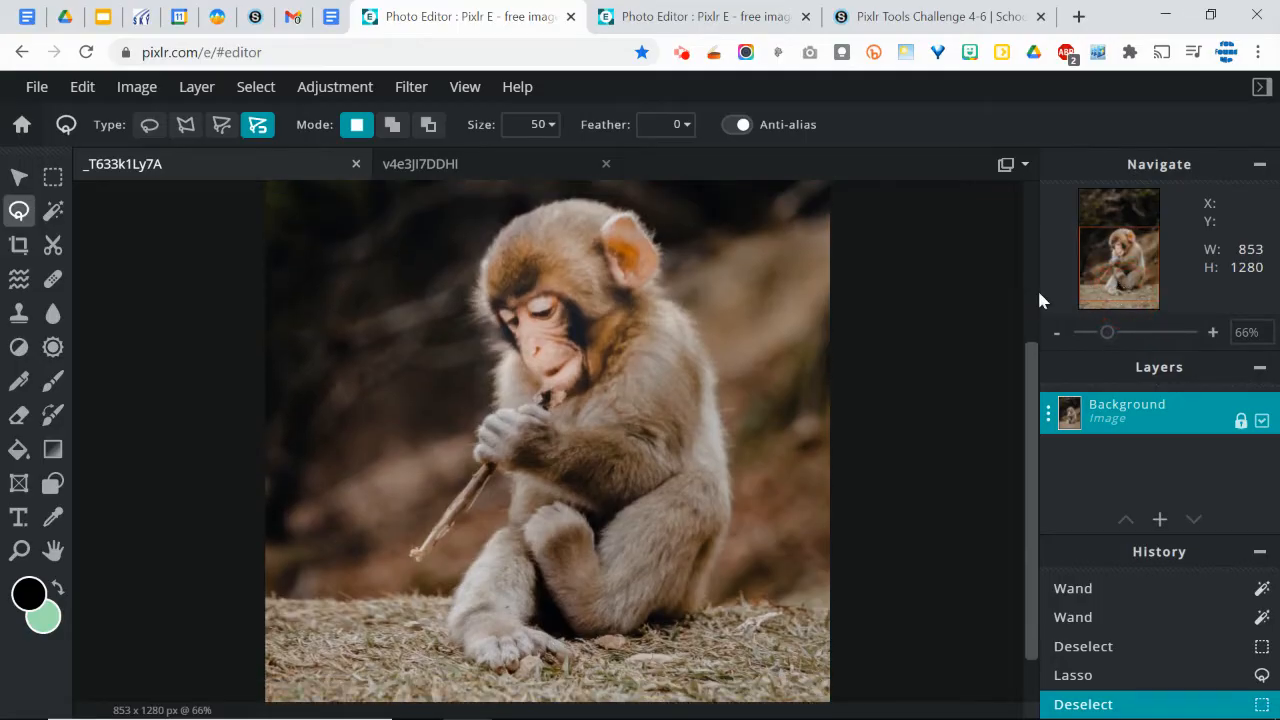
click(610, 203)
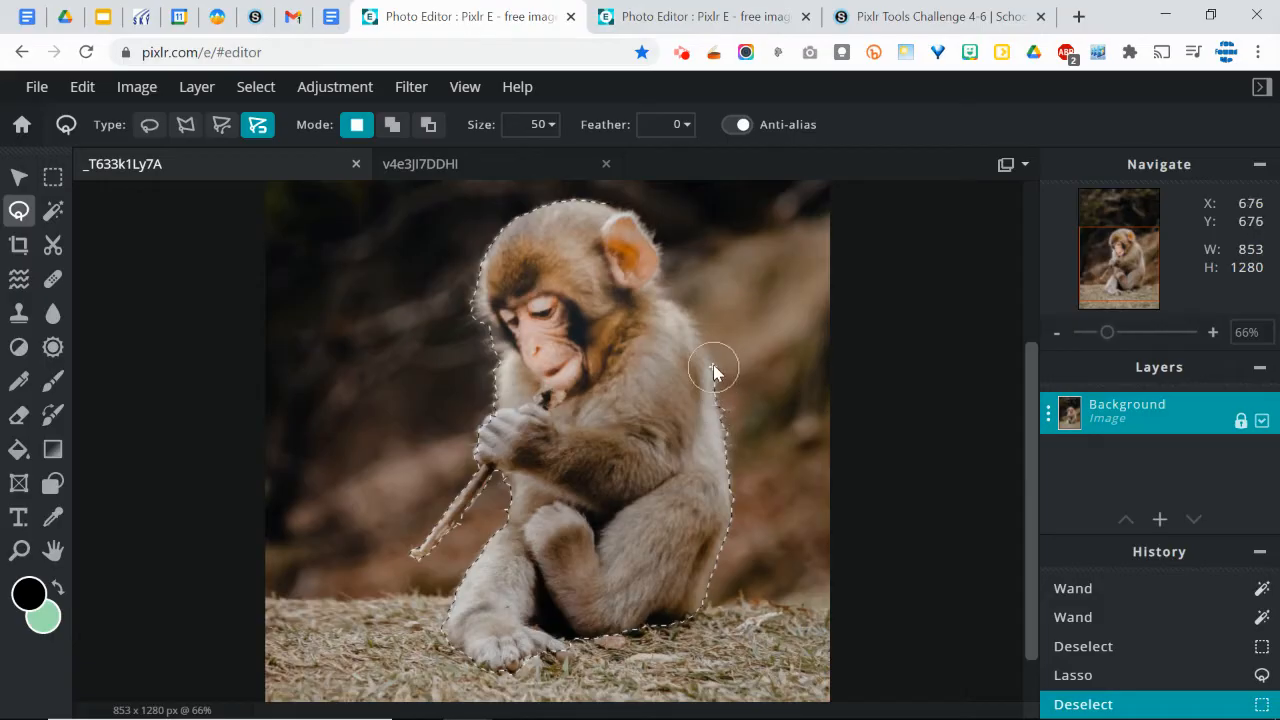
click(658, 280)
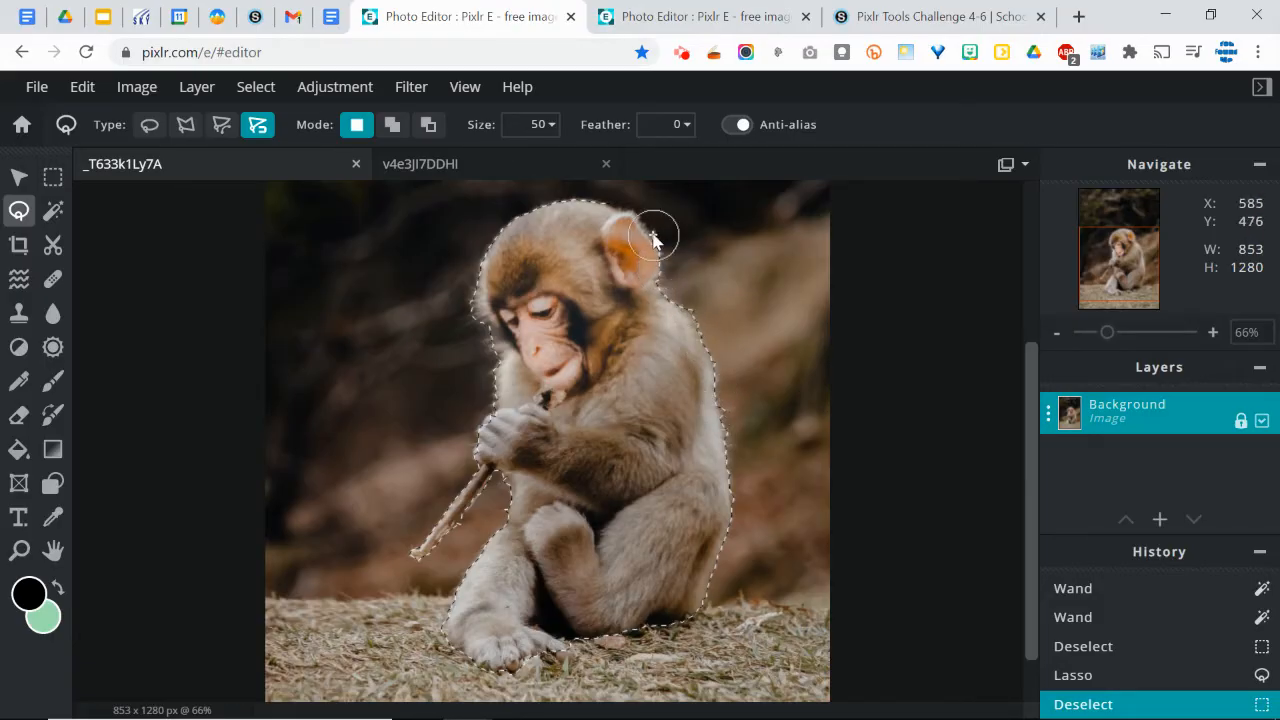
click(604, 206)
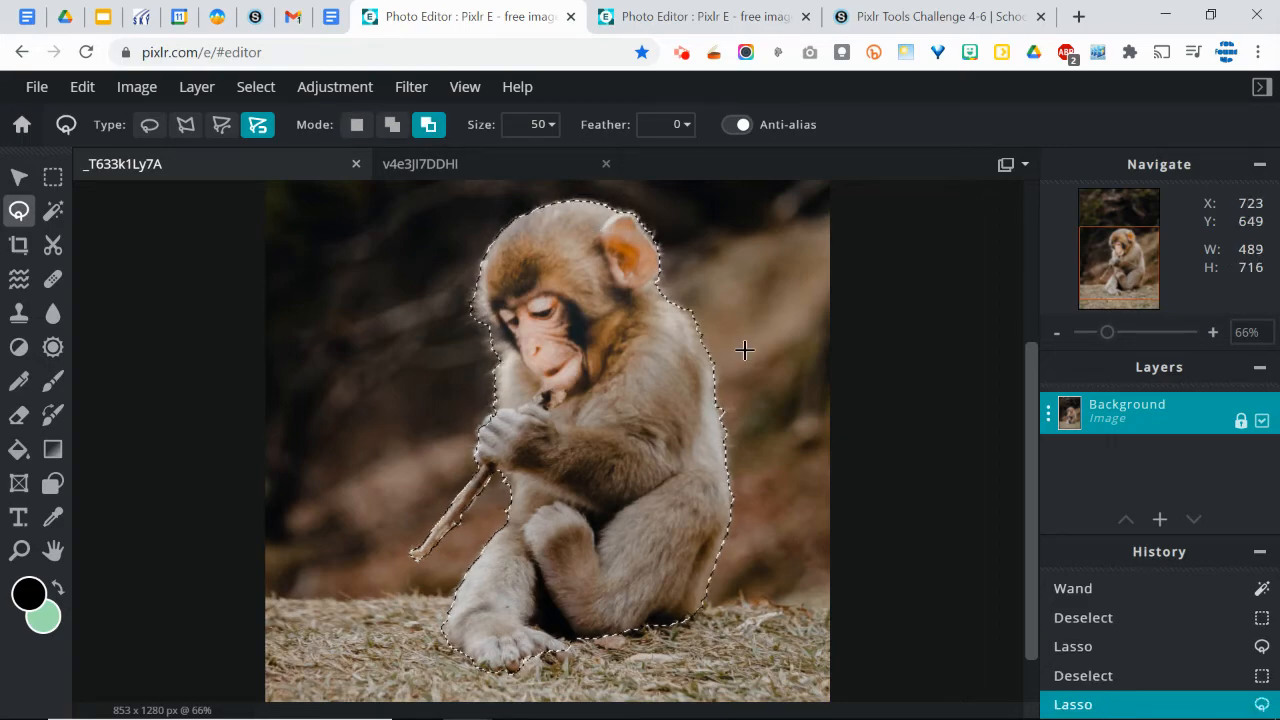
Step: Copy the selected monkey and paste it as a new layer into the autumn forest image v4e3JI7DDHI
key(ctrl+c)
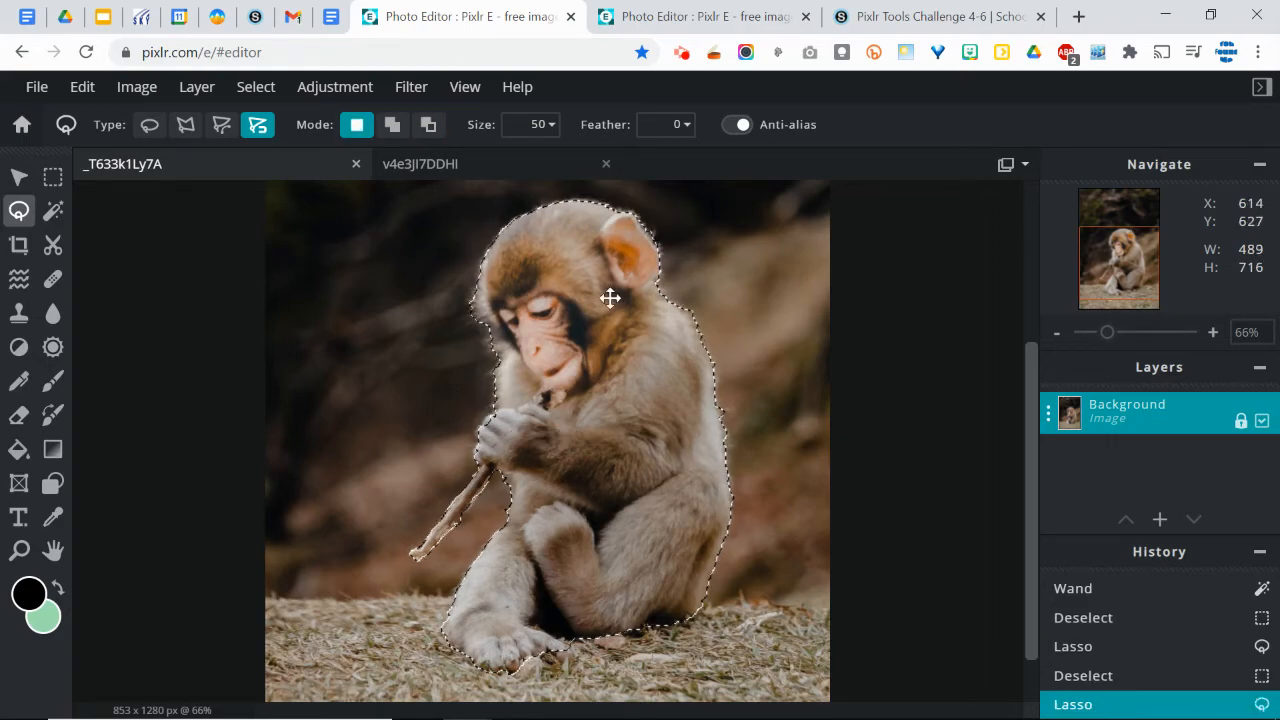
click(461, 166)
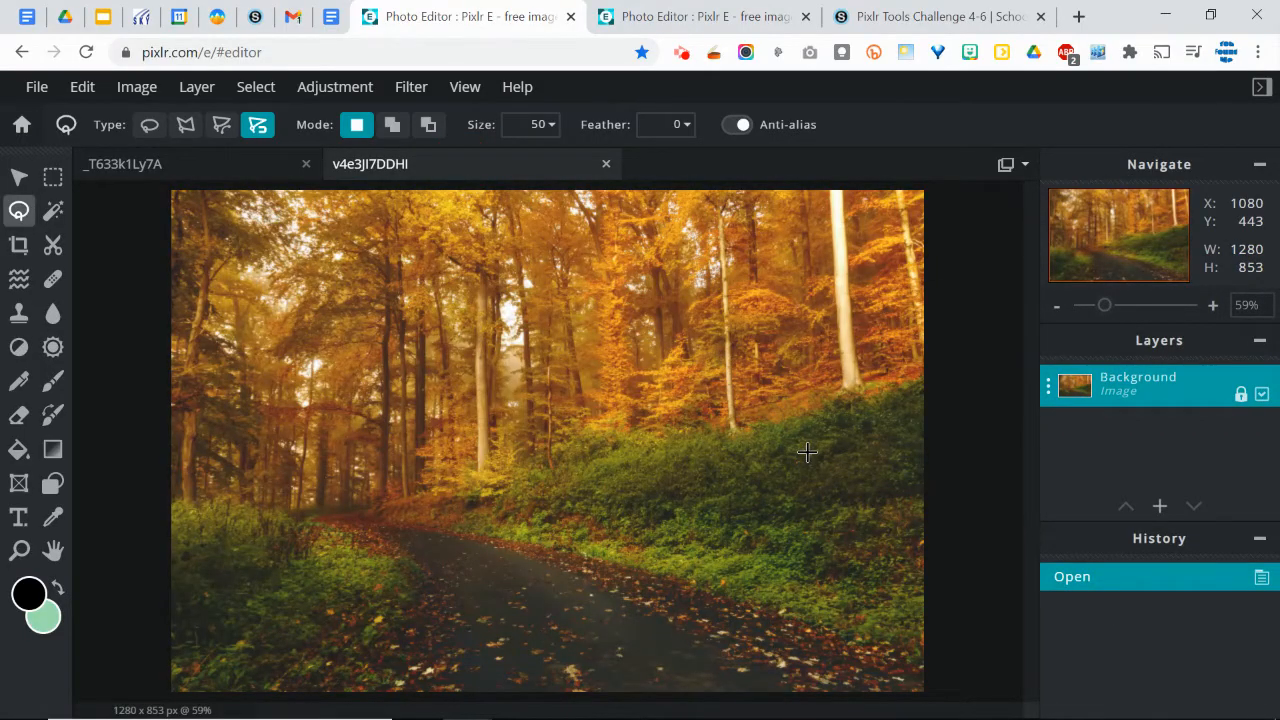
key(ctrl+v)
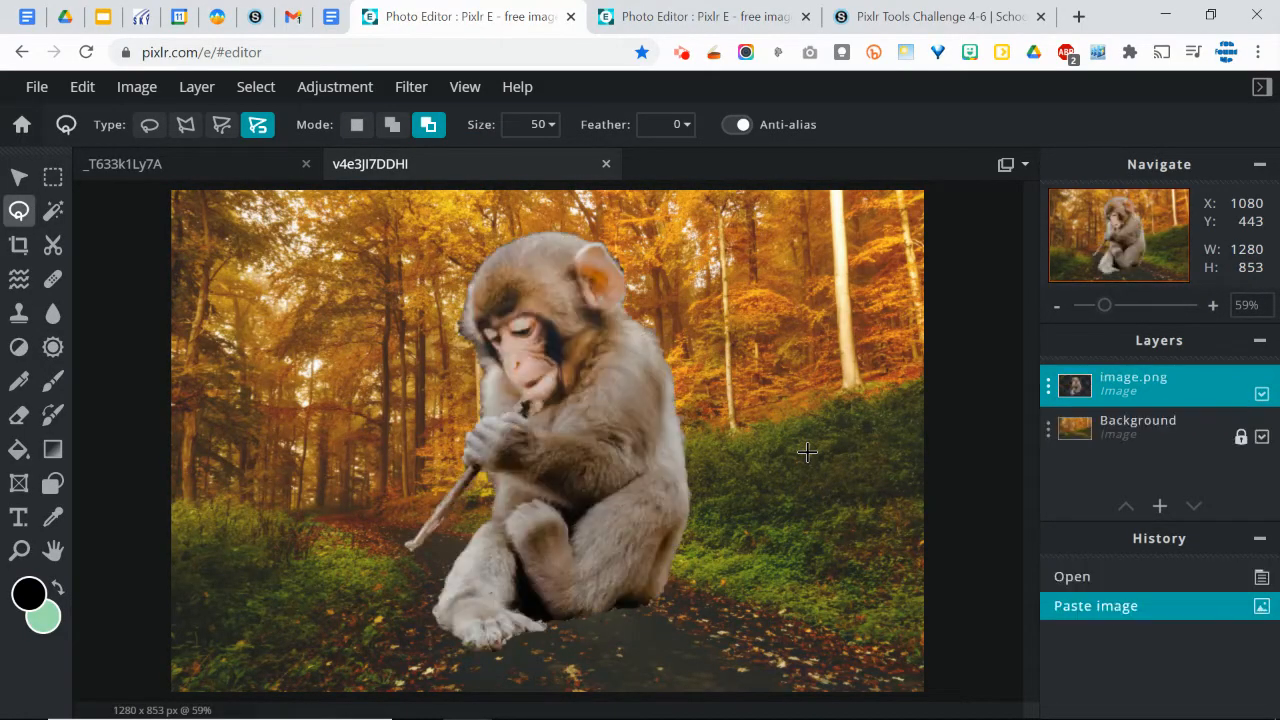
Step: Scale the pasted monkey with fixed aspect to about 161 × 236 px and place it at the road's edge, about X 826, Y 554
click(18, 177)
drag(405, 231, 570, 492)
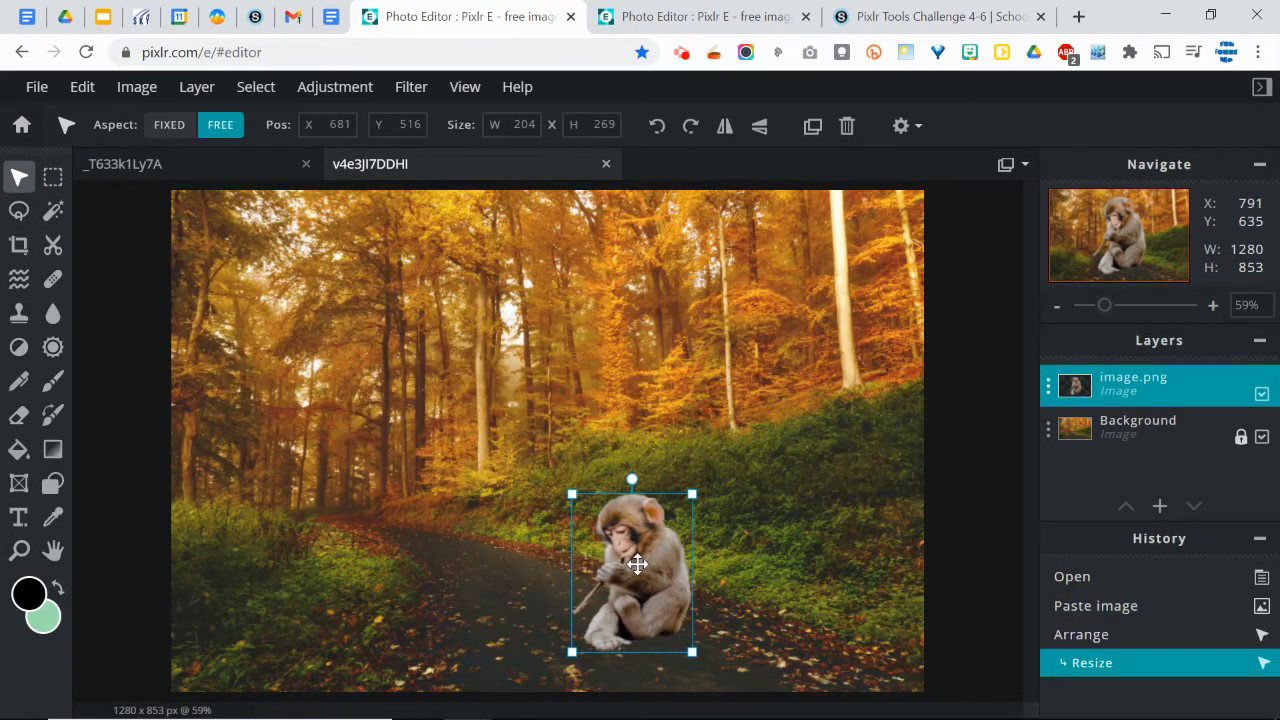
key(ctrl+z)
click(169, 124)
drag(405, 231, 597, 513)
drag(654, 575, 713, 577)
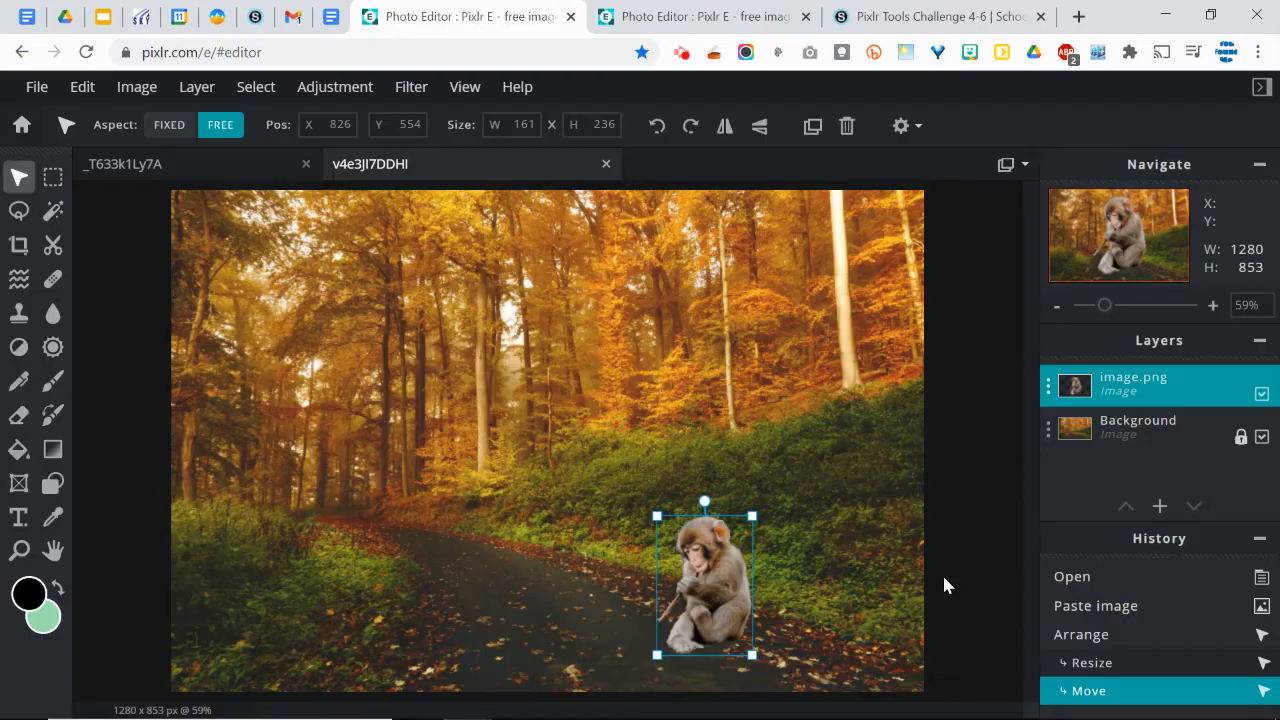
drag(1106, 313, 1128, 320)
drag(1126, 249, 1154, 272)
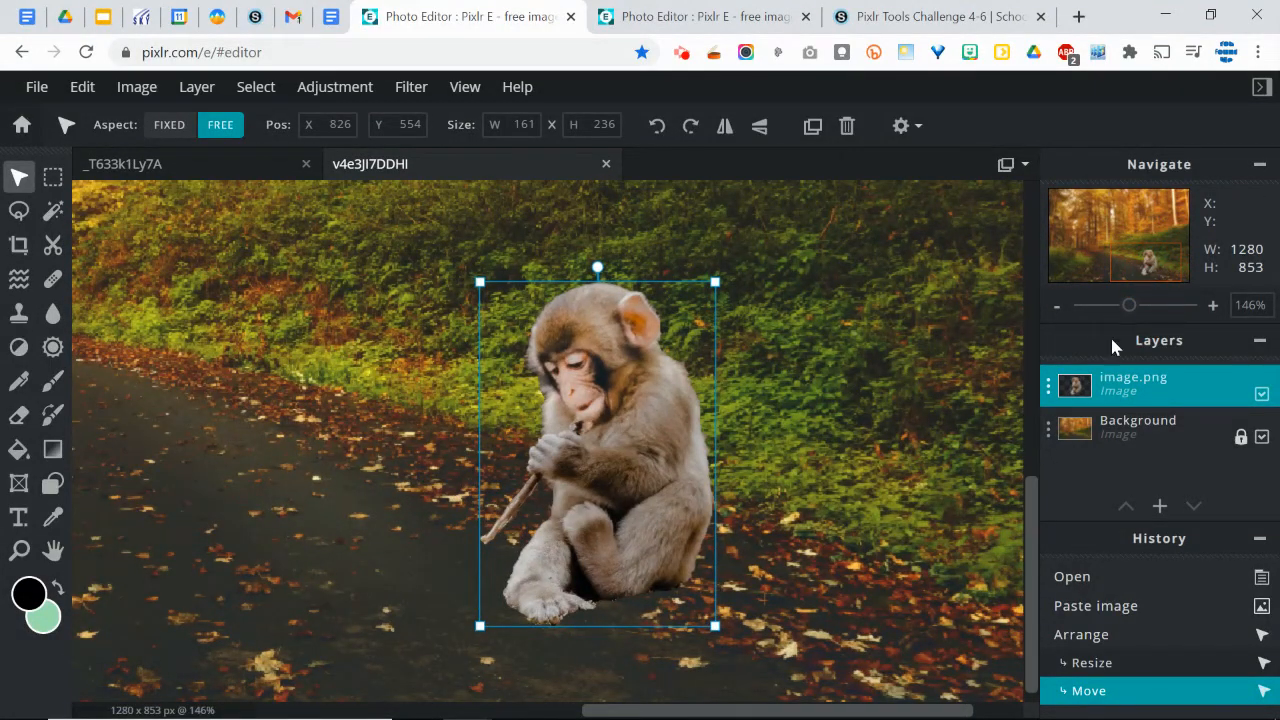
drag(1129, 308, 1106, 338)
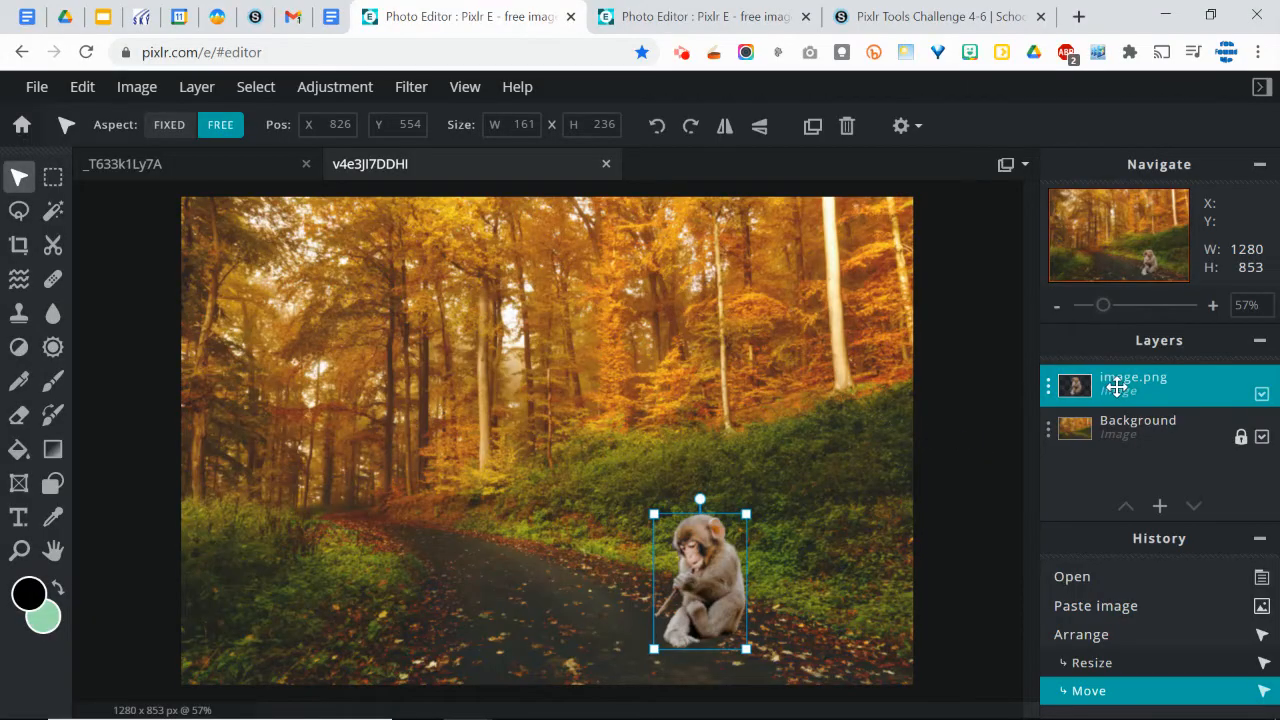
Step: Rename the pasted monkey layer to "cutie"
click(1048, 388)
click(836, 393)
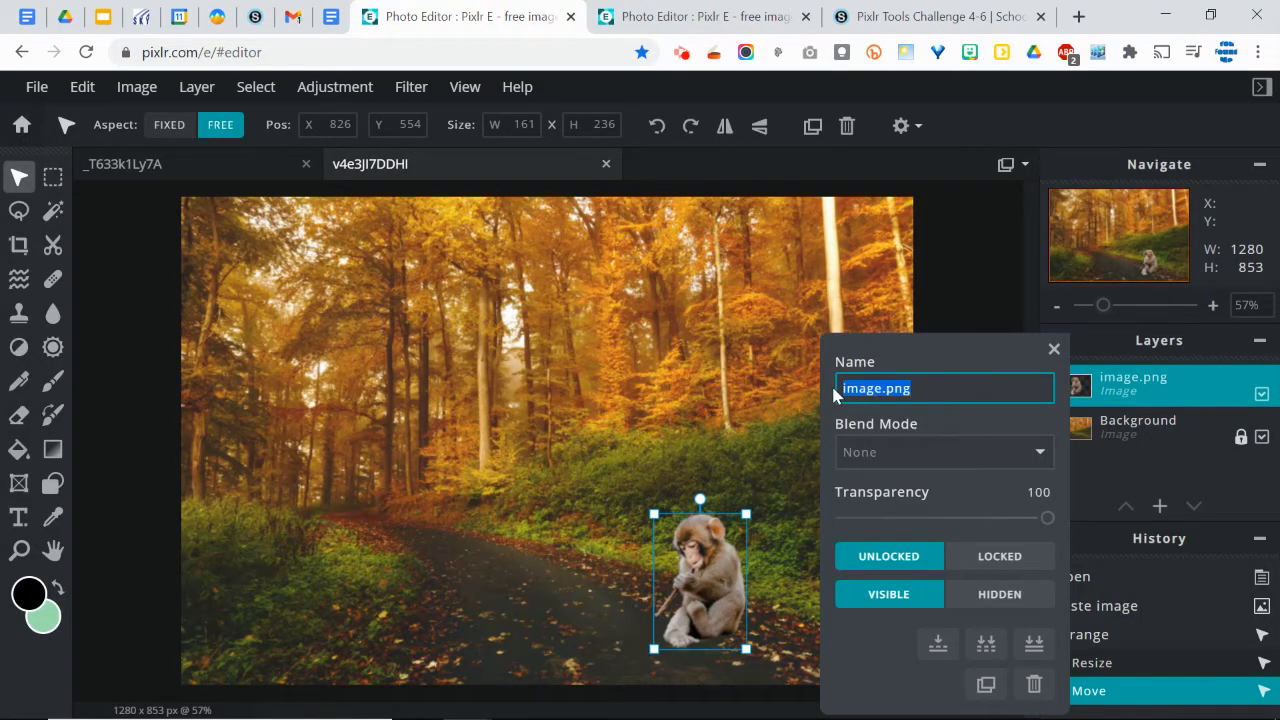
text(cutie)
key(Return)
Step: Rename the forest background layer to "scenery"
click(1048, 430)
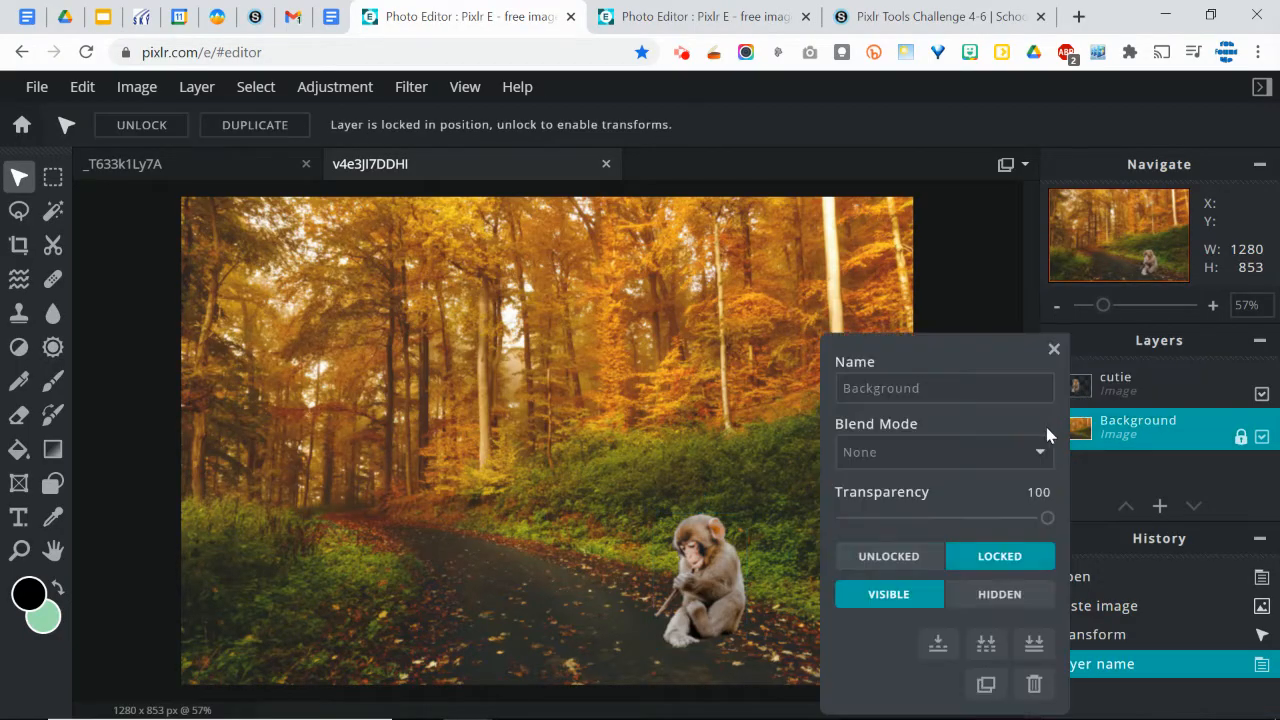
click(946, 387)
text(scenery)
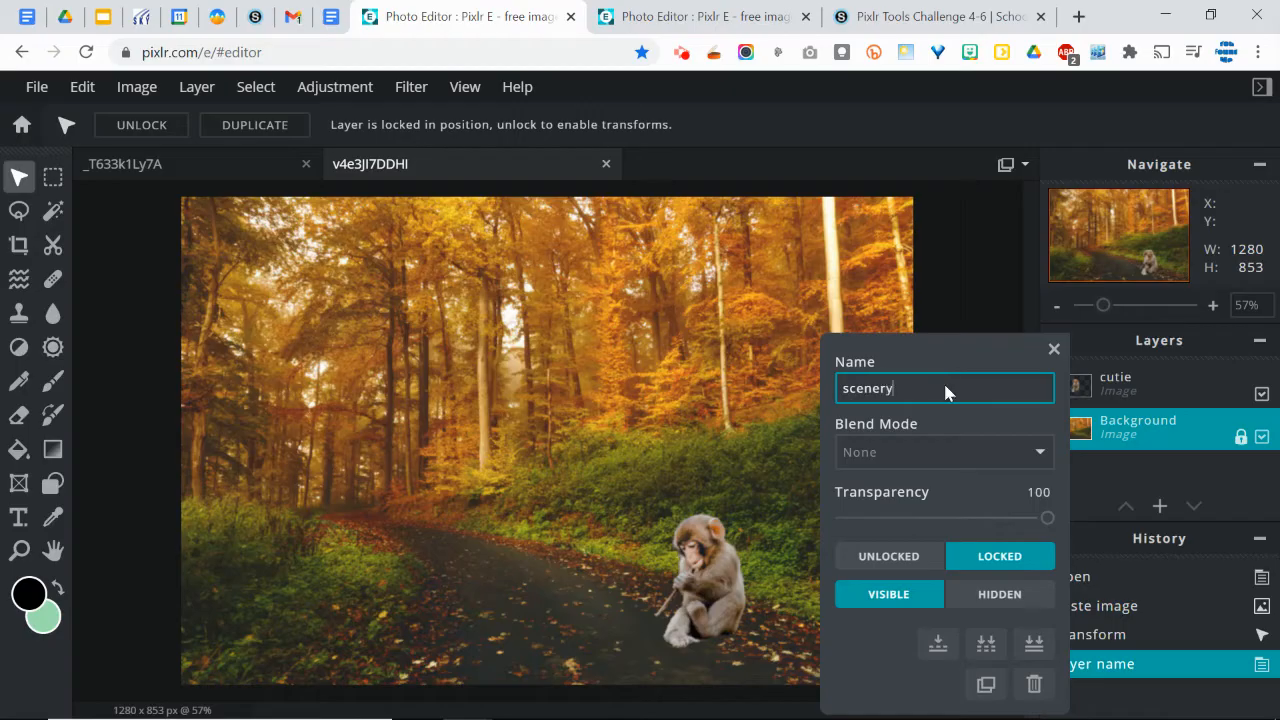
key(Return)
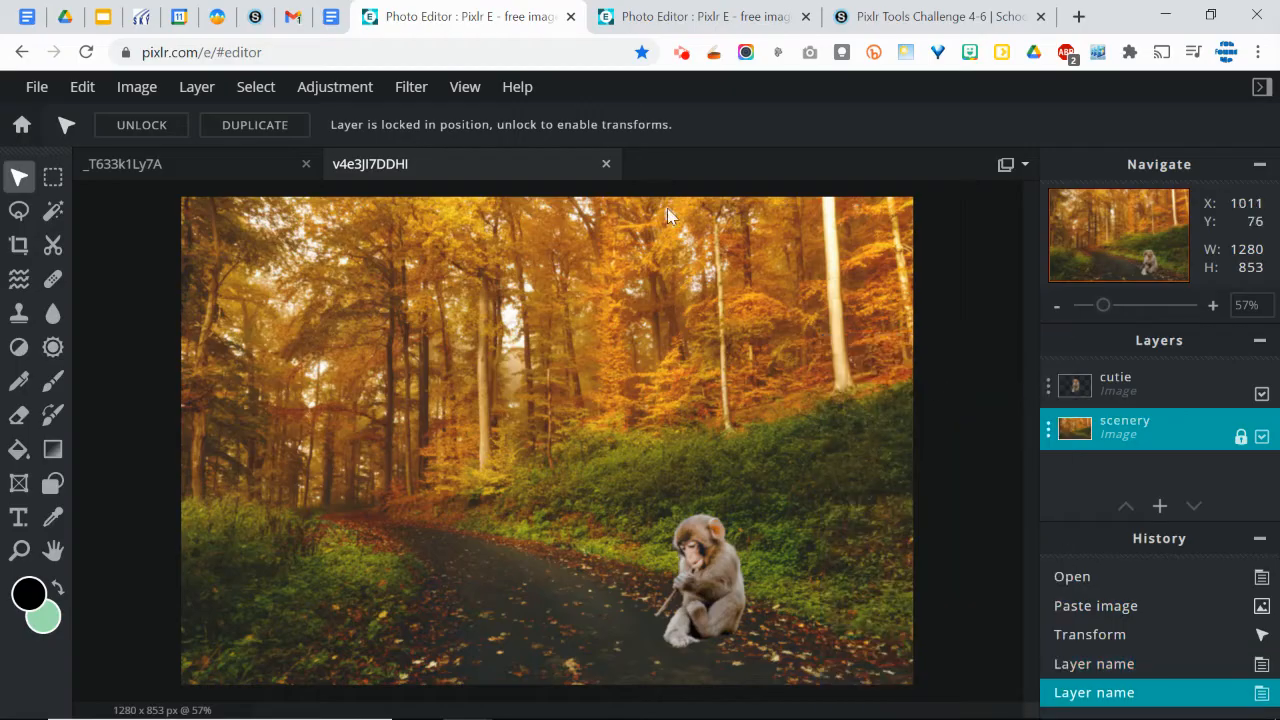
Step: In the monkey photo _T633k1Ly7A, replace the current selection with a loose polygon Lasso outline around the monkey and its stick
click(209, 163)
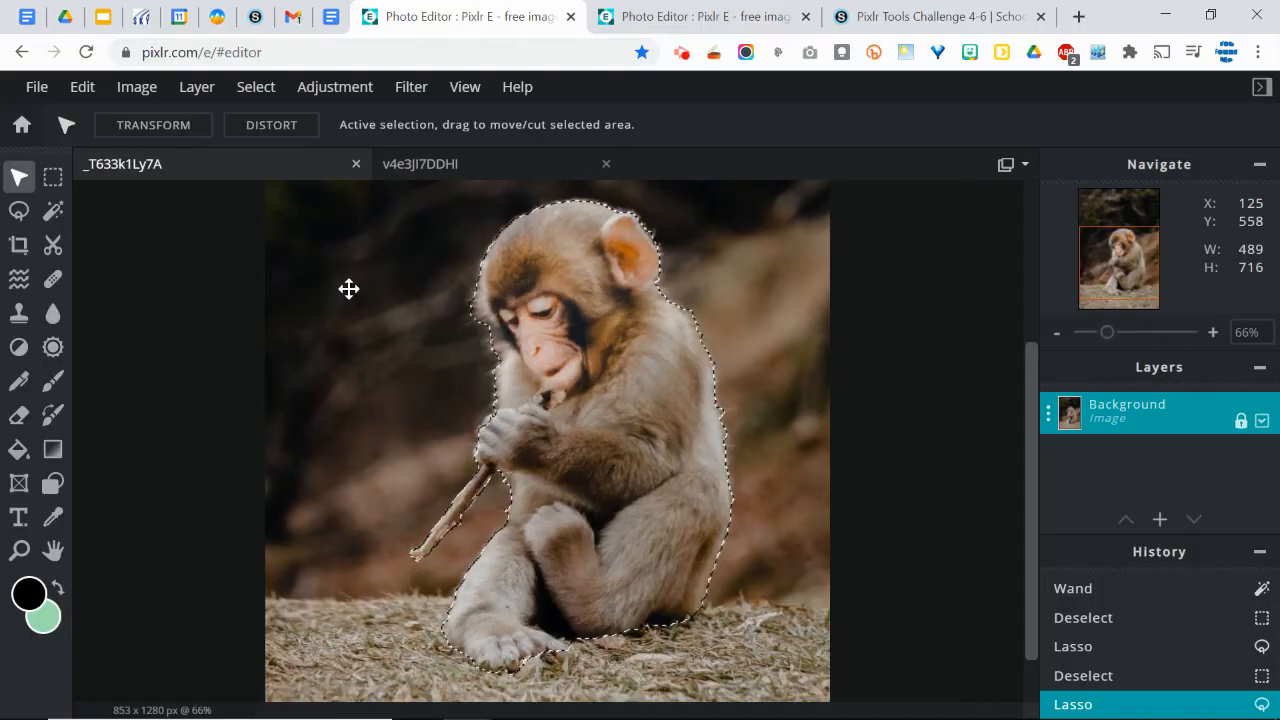
key(ctrl+d)
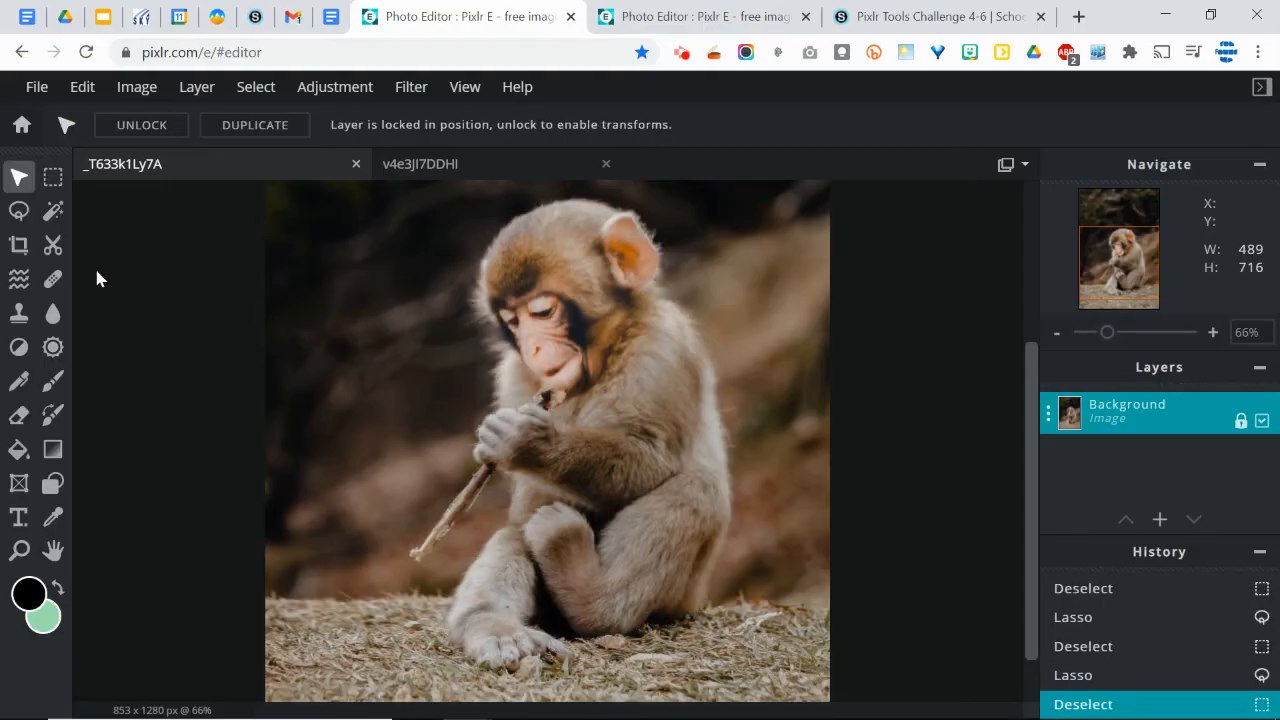
key(l)
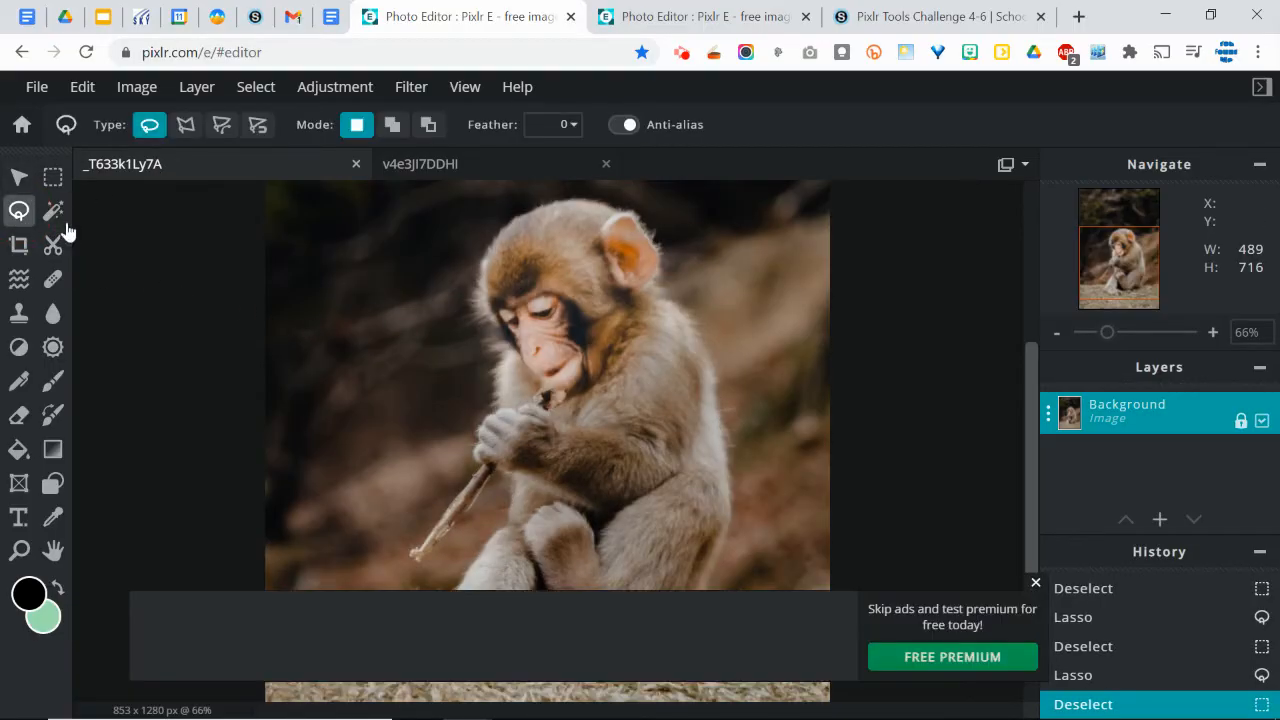
click(189, 131)
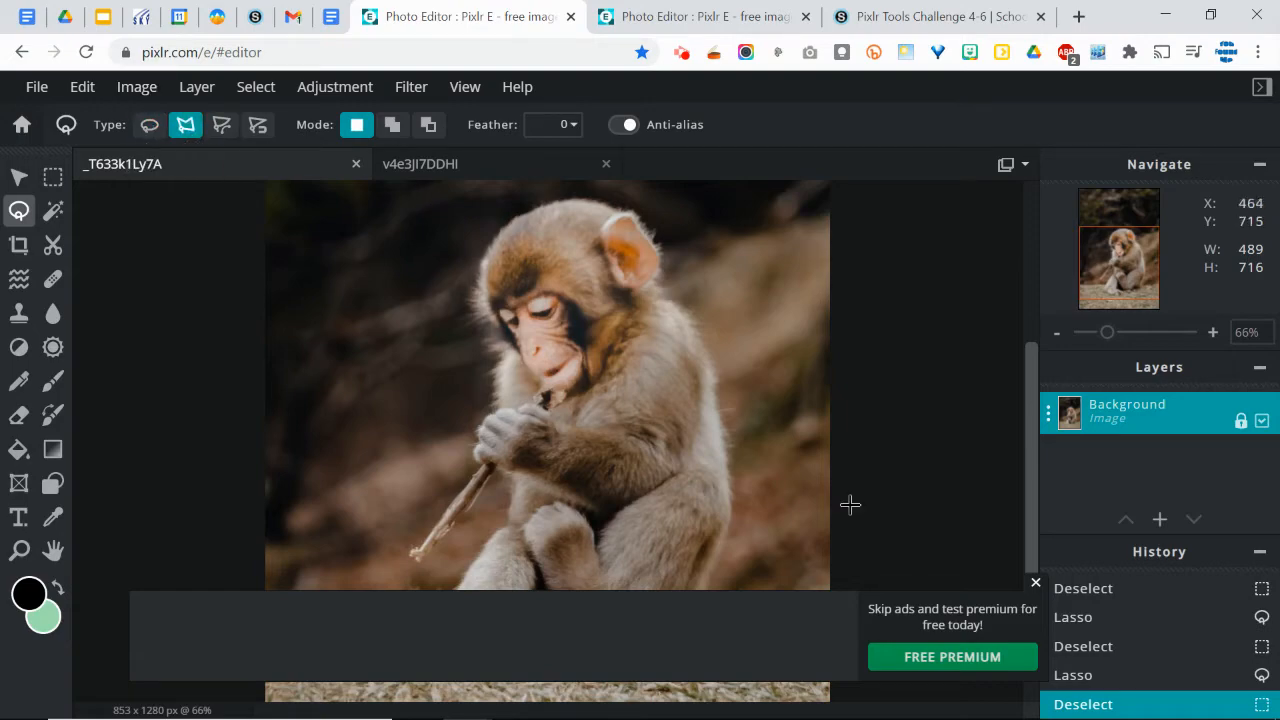
click(1035, 585)
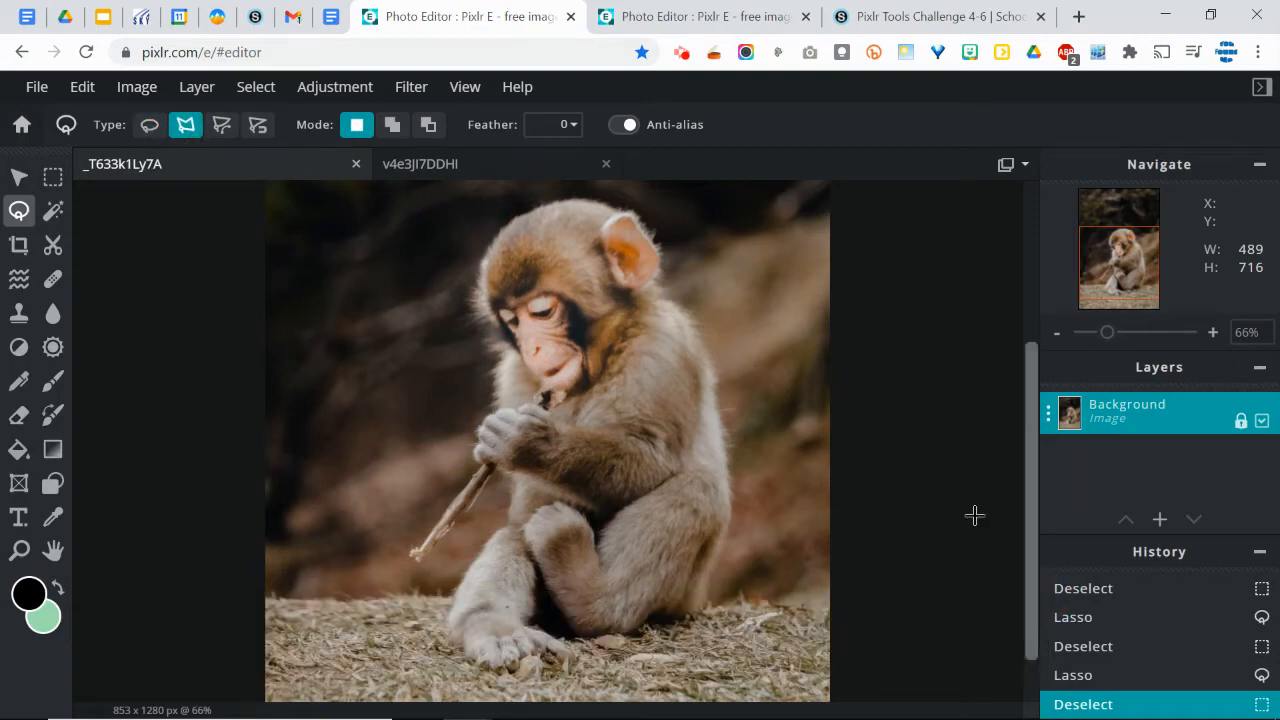
click(535, 190)
click(457, 240)
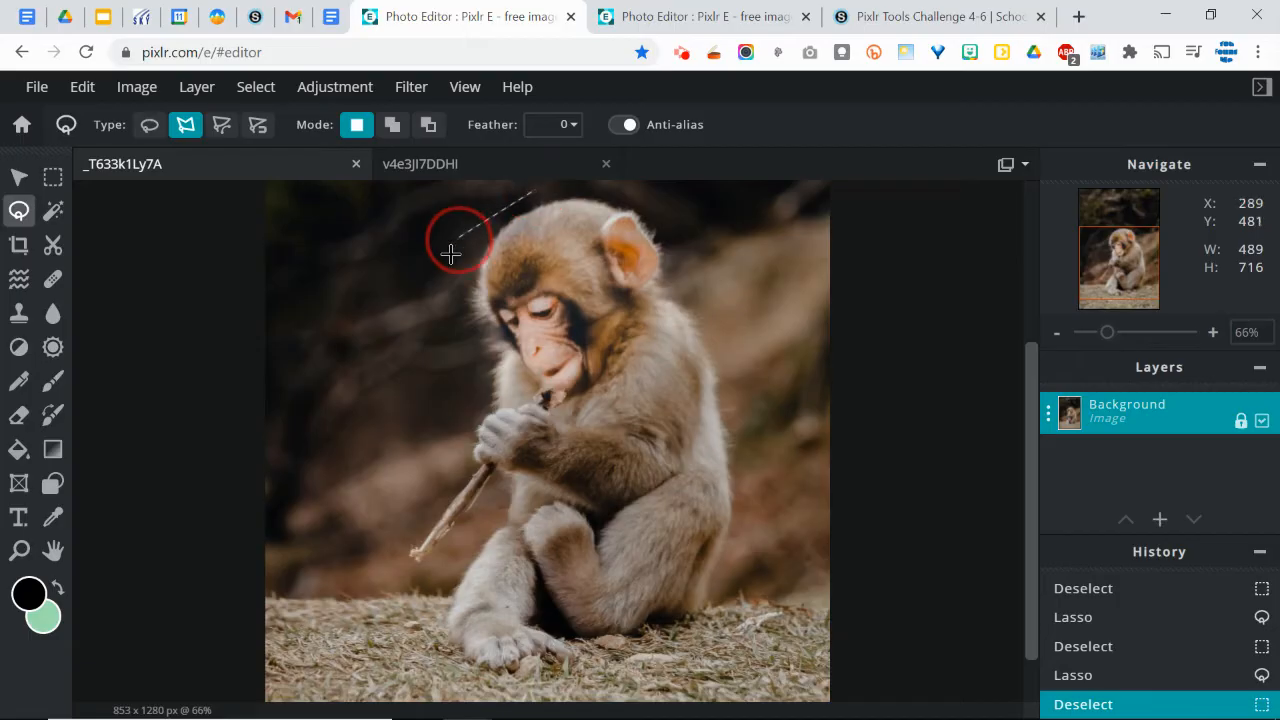
click(469, 390)
click(382, 599)
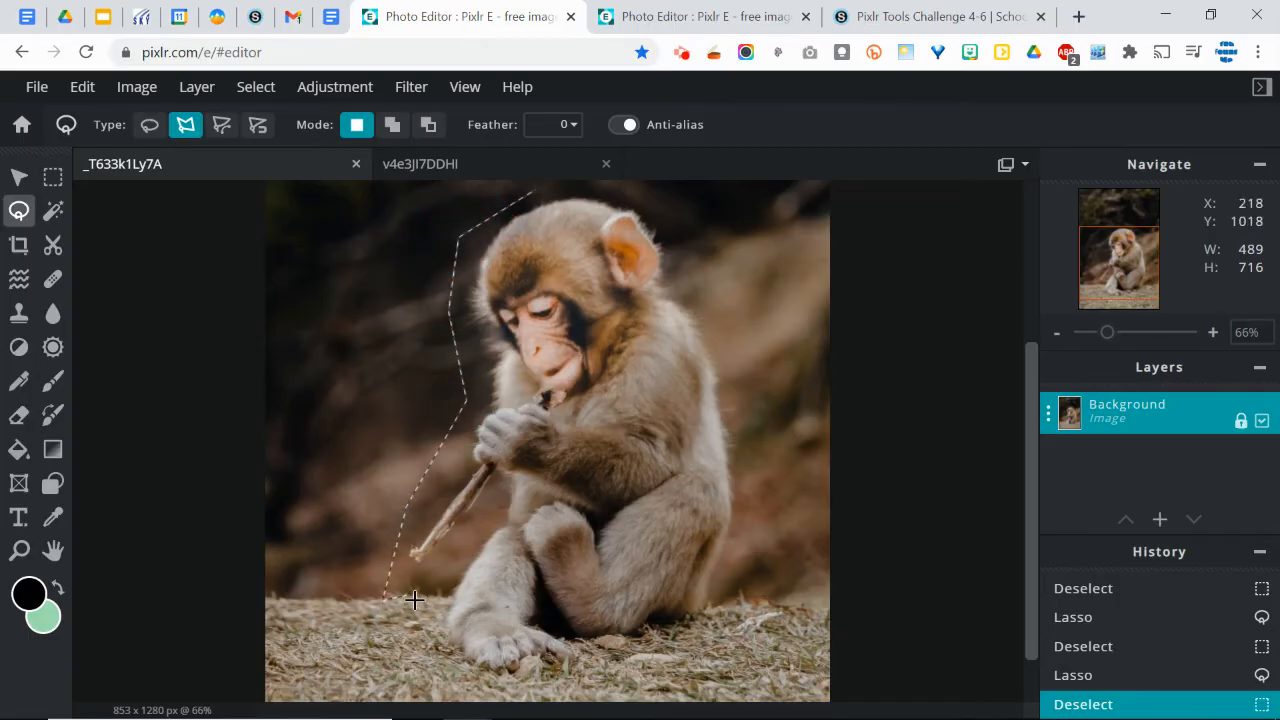
click(458, 683)
click(592, 685)
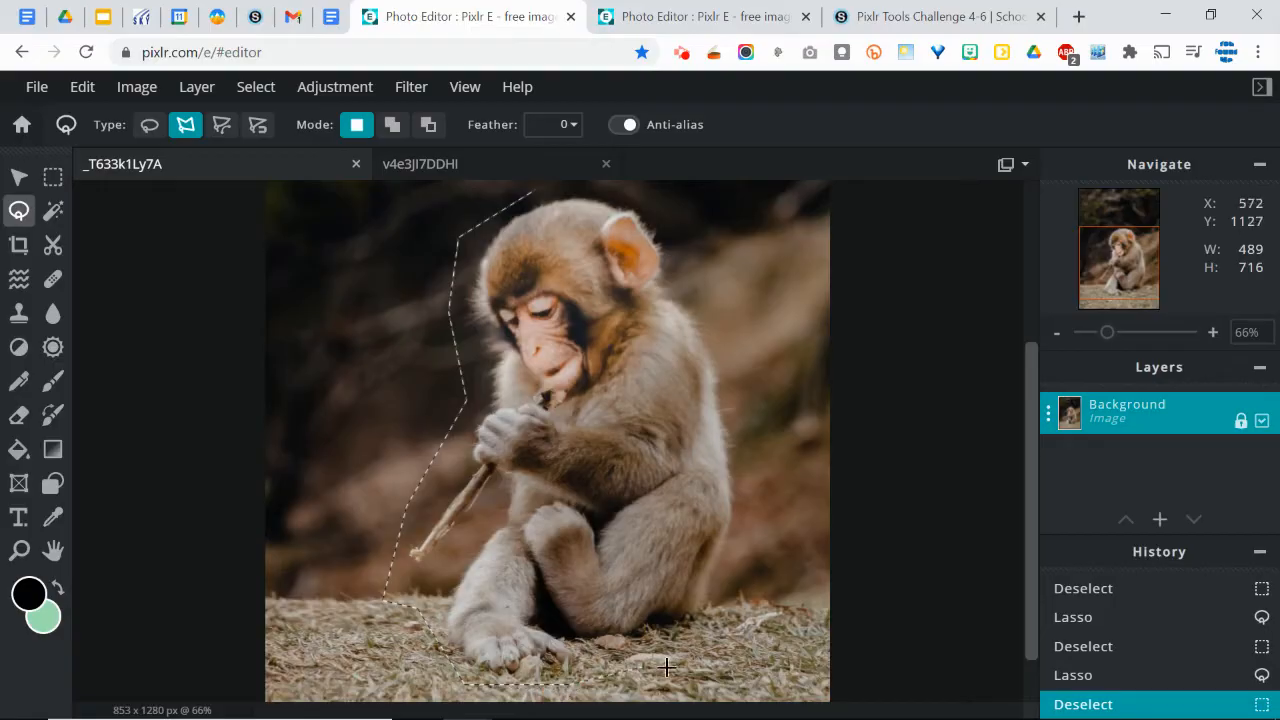
click(747, 622)
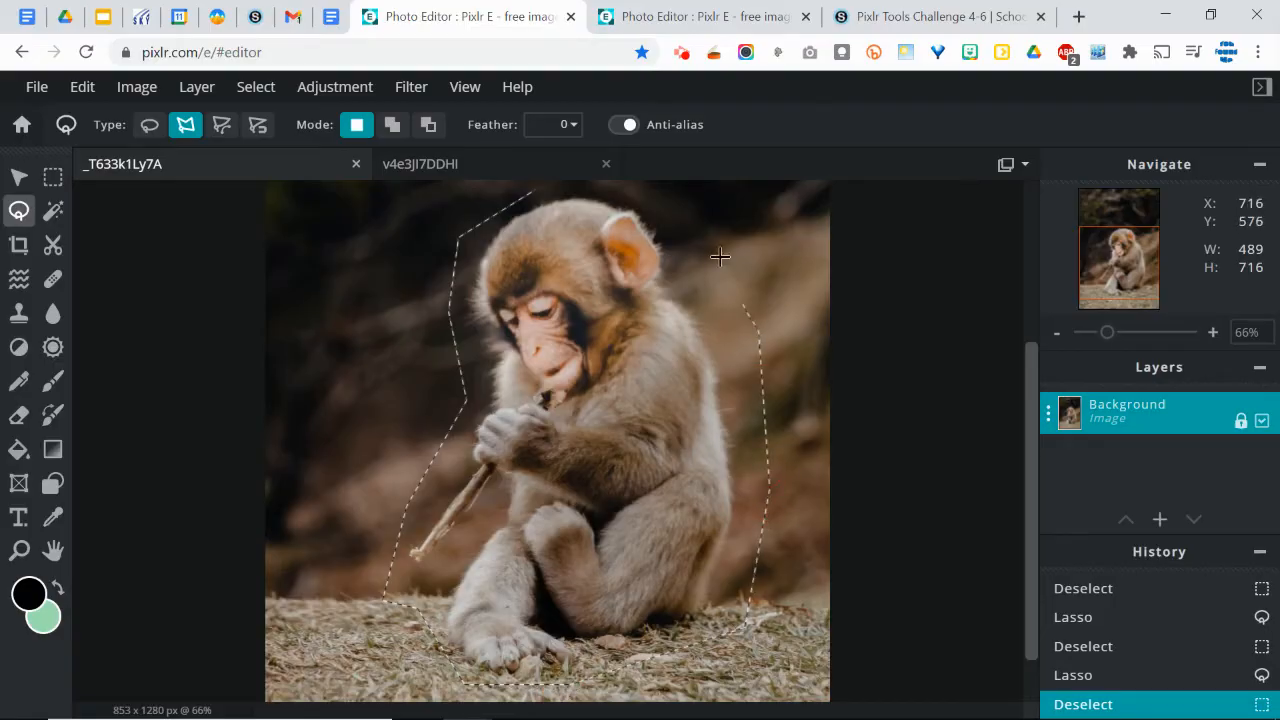
click(698, 214)
click(603, 182)
click(527, 190)
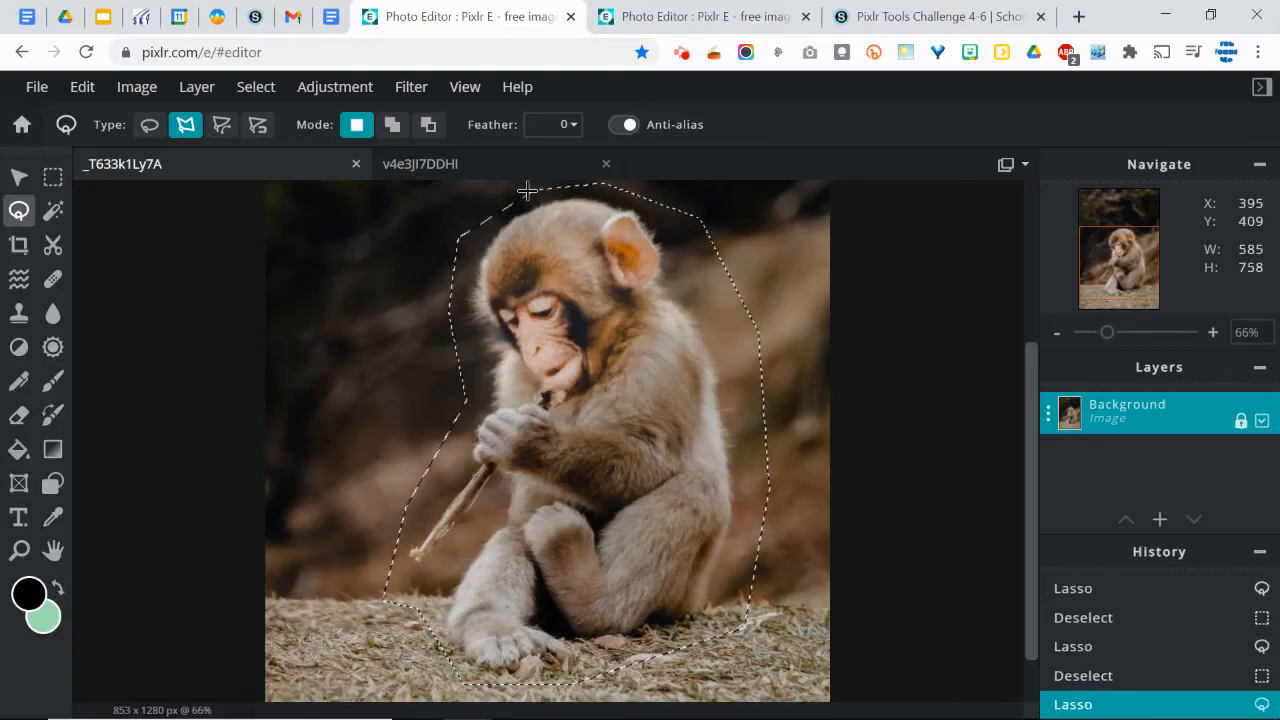
Step: Copy the loosely outlined monkey, paste it into forest photo v4e3JI7DDHI and move it to X 61, Y 48
key(ctrl+c)
click(443, 163)
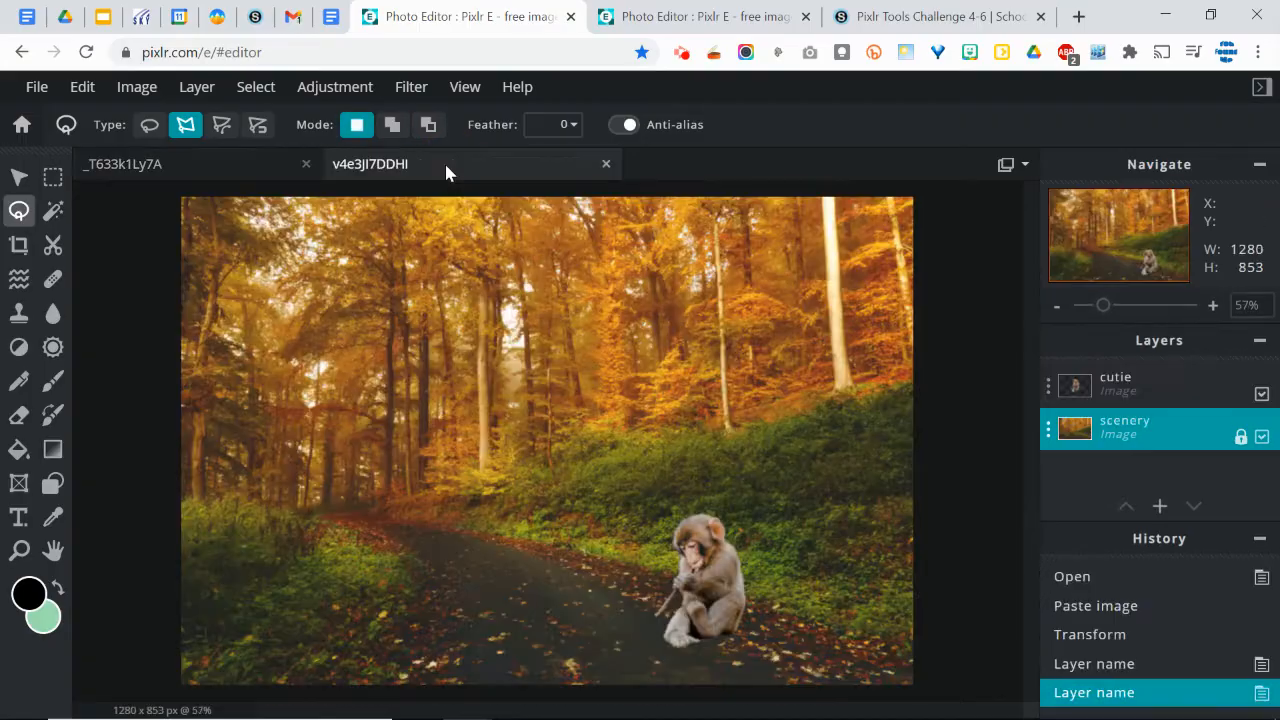
key(ctrl+v)
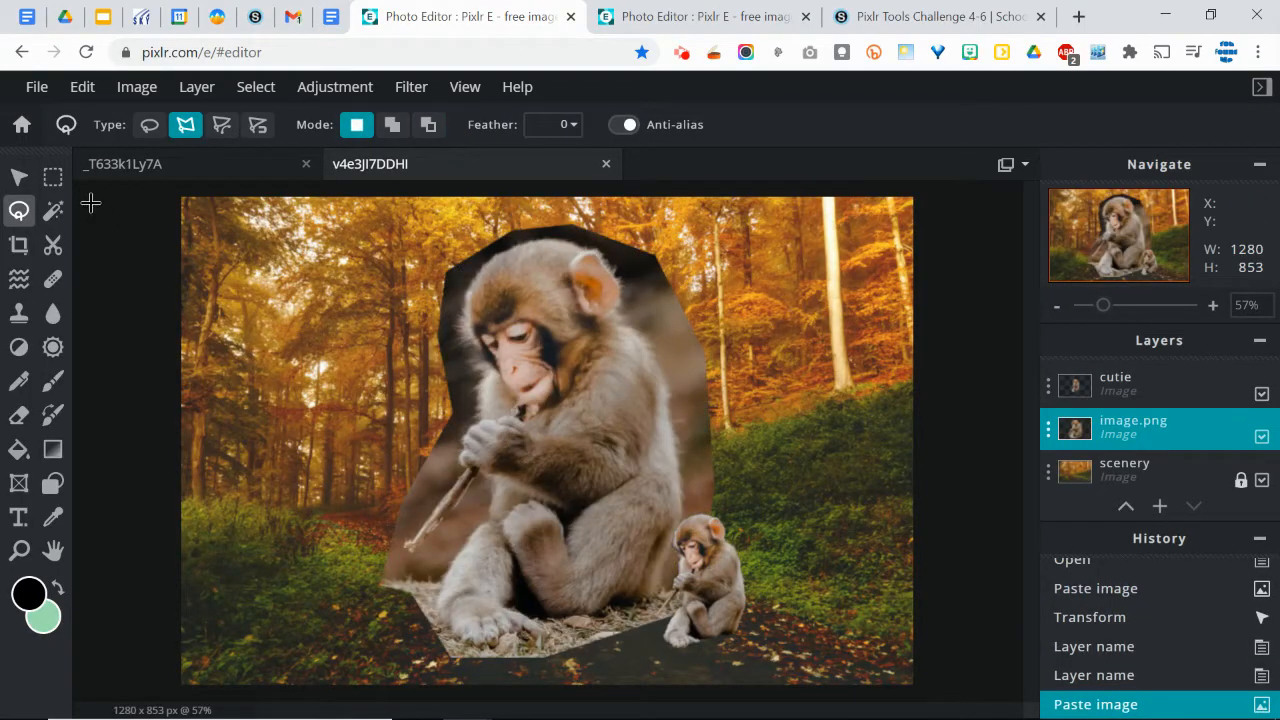
click(19, 177)
drag(457, 314, 315, 328)
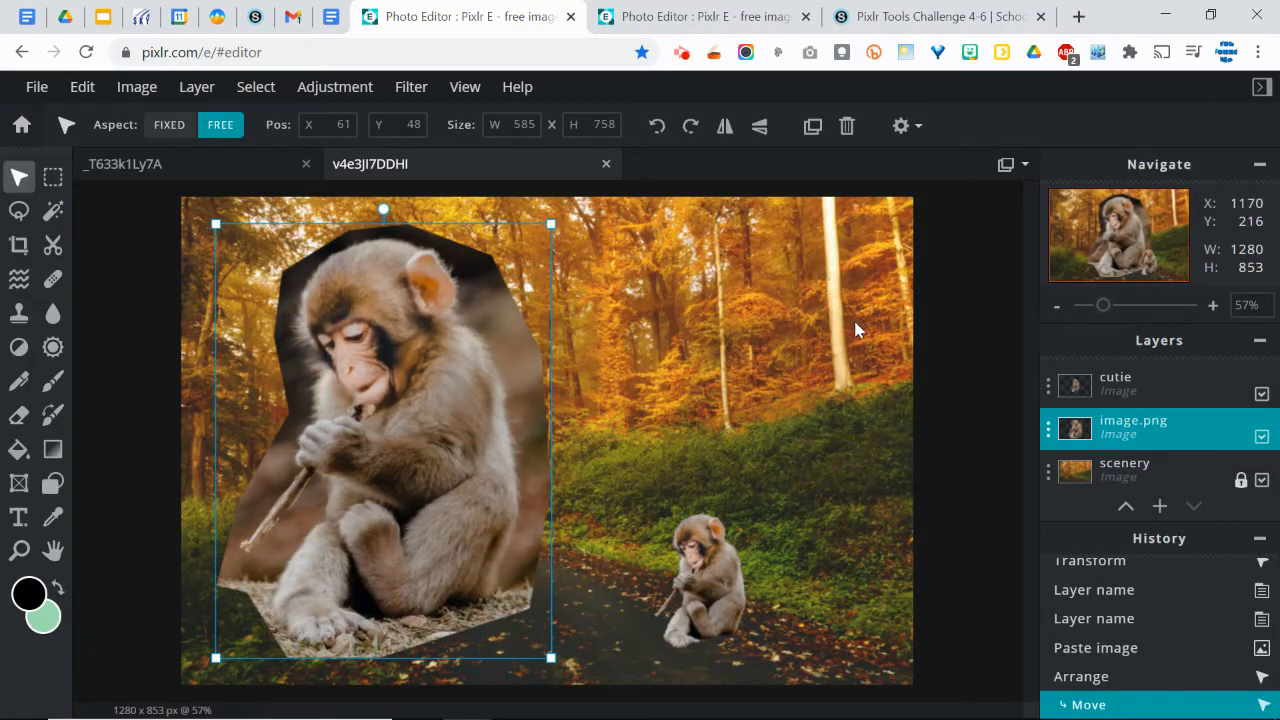
Step: Rename the newly pasted monkey layer to "cutie 2"
drag(1104, 308, 1135, 308)
click(1108, 242)
drag(1108, 242, 1080, 208)
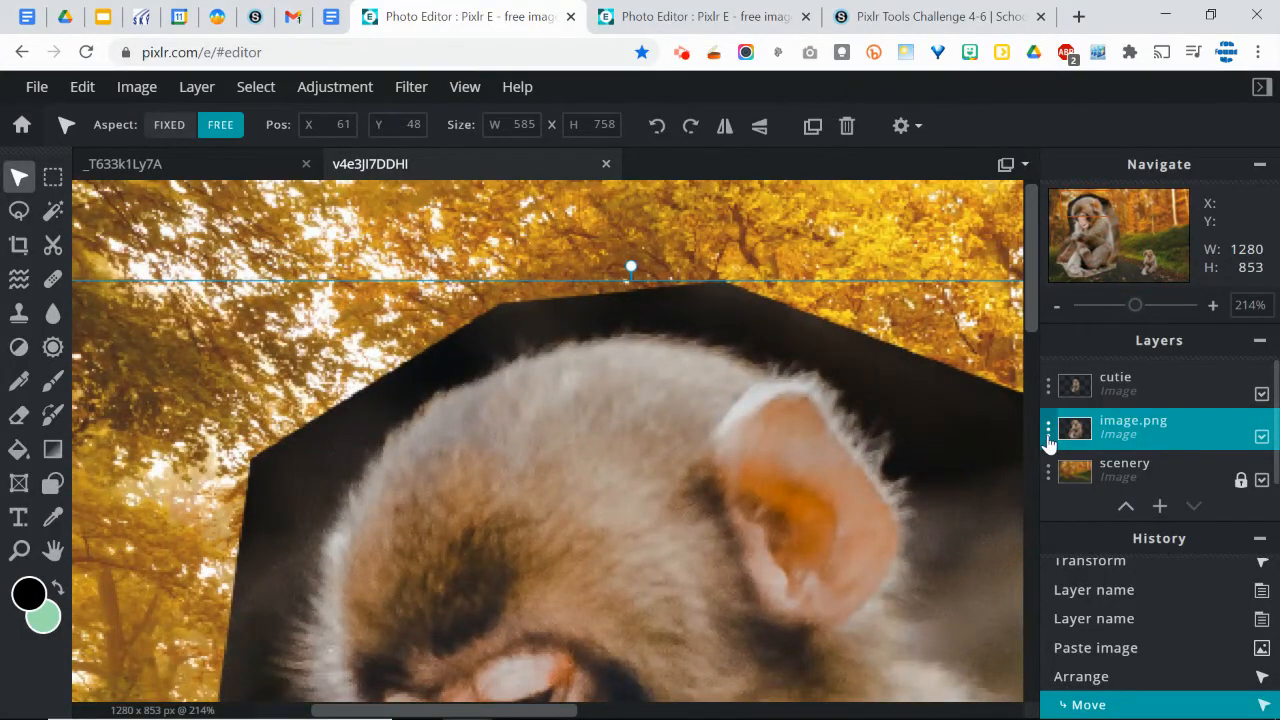
double_click(1049, 437)
click(1114, 431)
double_click(916, 388)
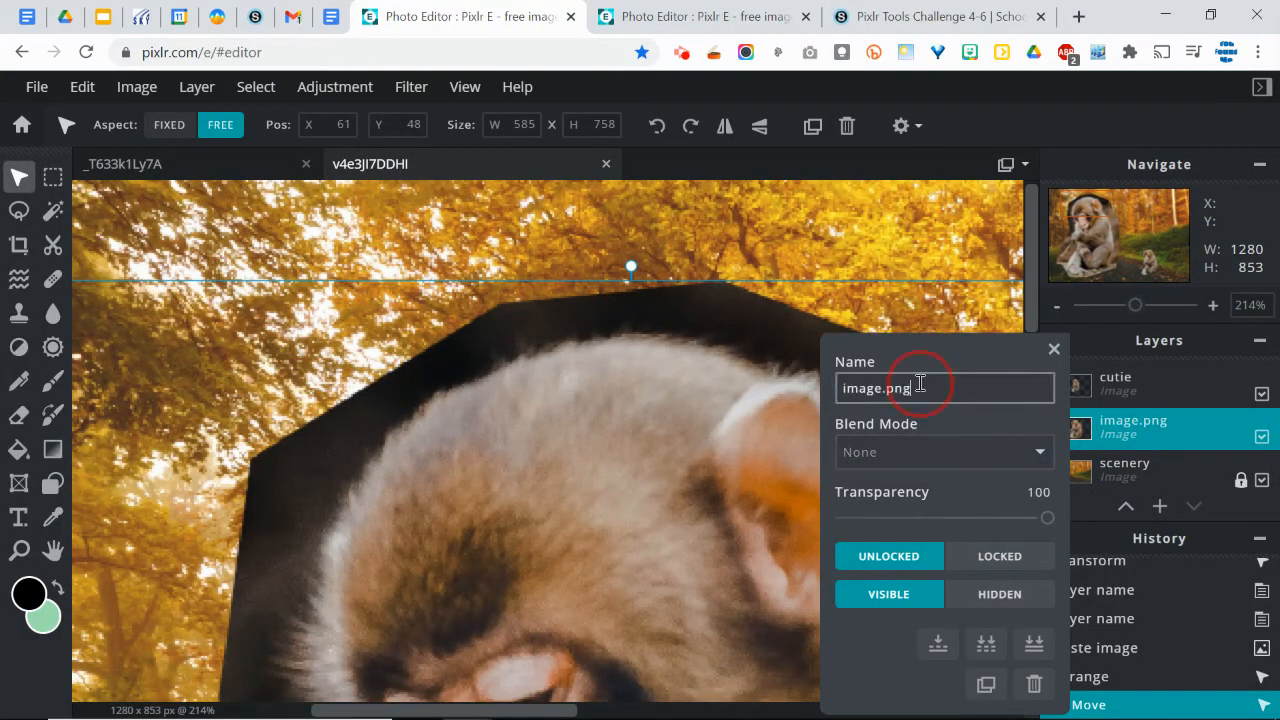
key(ctrl+a)
text(cutie )
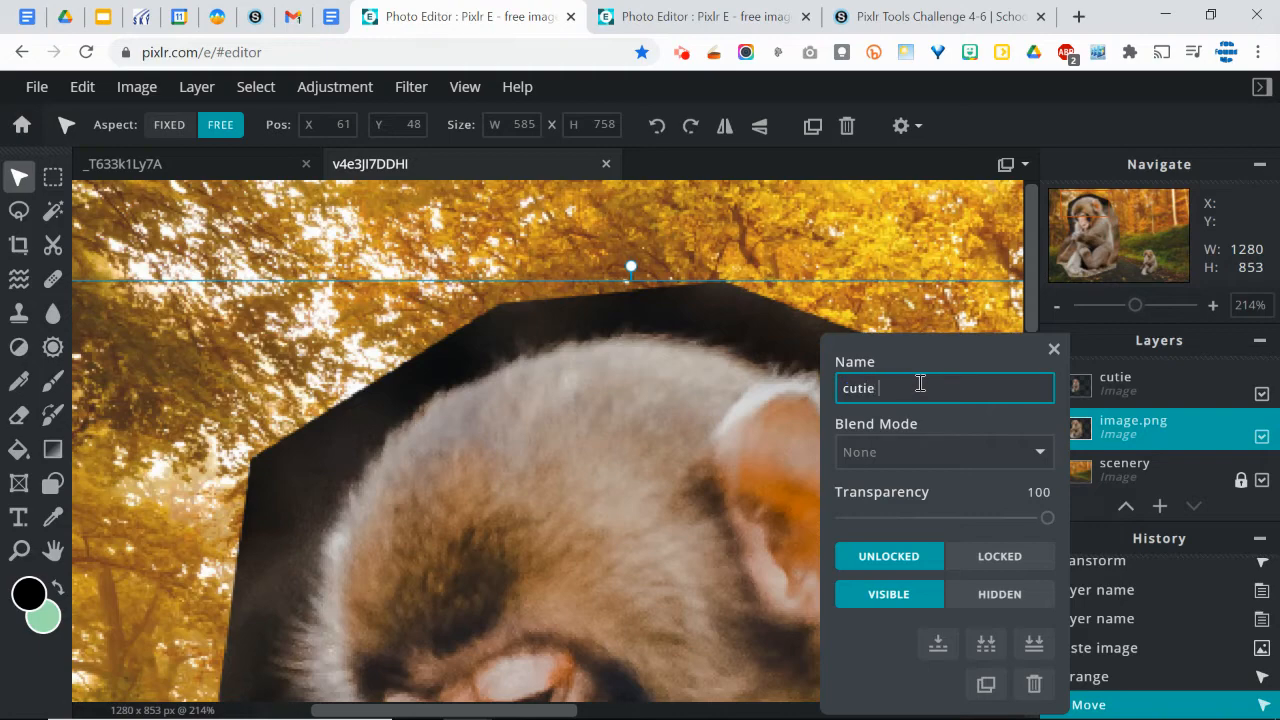
text(2)
key(Return)
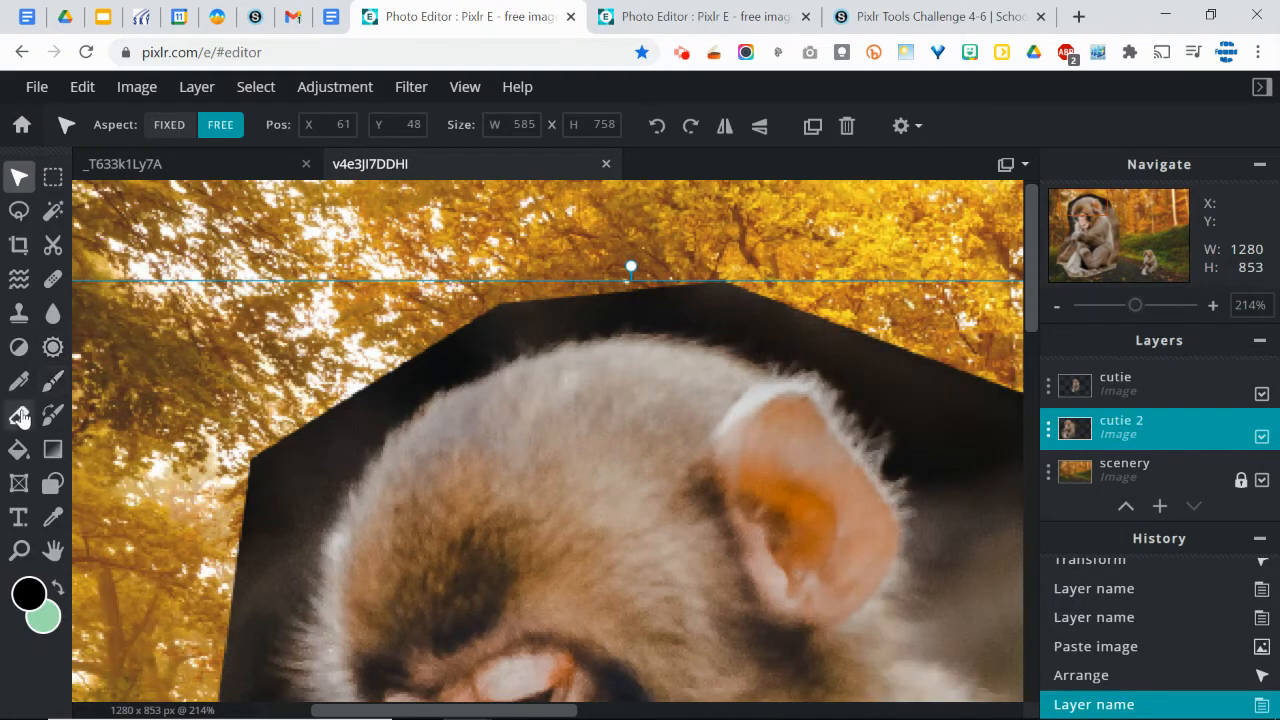
Step: Erase the dark backdrop above the large monkey's head and beside its ear with the soft size-40 Eraser
click(20, 416)
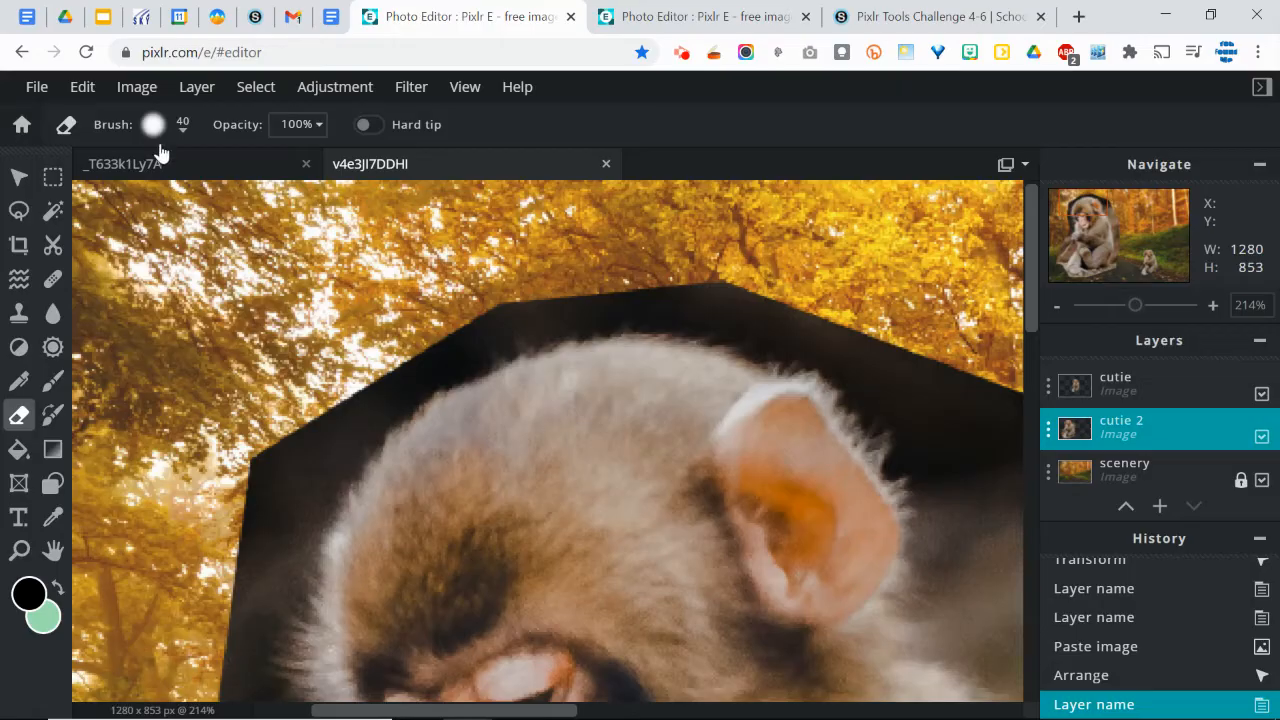
mouse_move(280, 430)
mouse_down()
mouse_move(311, 433)
mouse_move(350, 397)
mouse_move(274, 423)
mouse_move(248, 490)
mouse_move(304, 461)
mouse_move(383, 363)
mouse_move(472, 319)
mouse_move(550, 296)
mouse_move(755, 310)
mouse_up()
drag(815, 330, 1010, 408)
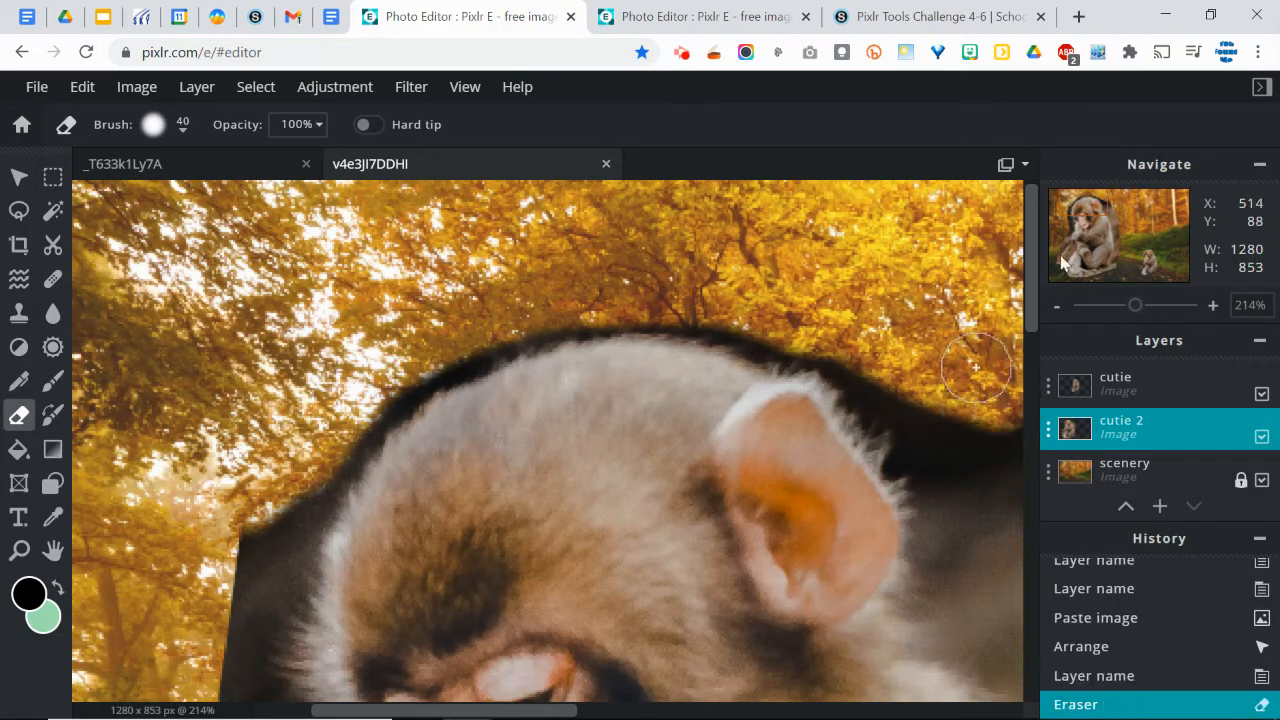
drag(1087, 206, 1096, 208)
mouse_move(860, 290)
mouse_down()
mouse_move(701, 325)
mouse_move(660, 253)
mouse_move(793, 307)
mouse_move(820, 305)
mouse_move(851, 400)
mouse_move(766, 360)
mouse_move(729, 377)
mouse_move(830, 420)
mouse_move(881, 457)
mouse_move(872, 471)
mouse_move(733, 420)
mouse_move(809, 486)
mouse_move(936, 523)
mouse_move(824, 521)
mouse_move(750, 499)
mouse_move(903, 557)
mouse_move(967, 563)
mouse_move(896, 595)
mouse_move(814, 558)
mouse_move(984, 627)
mouse_move(852, 608)
mouse_move(976, 655)
mouse_move(845, 587)
mouse_move(818, 540)
mouse_up()
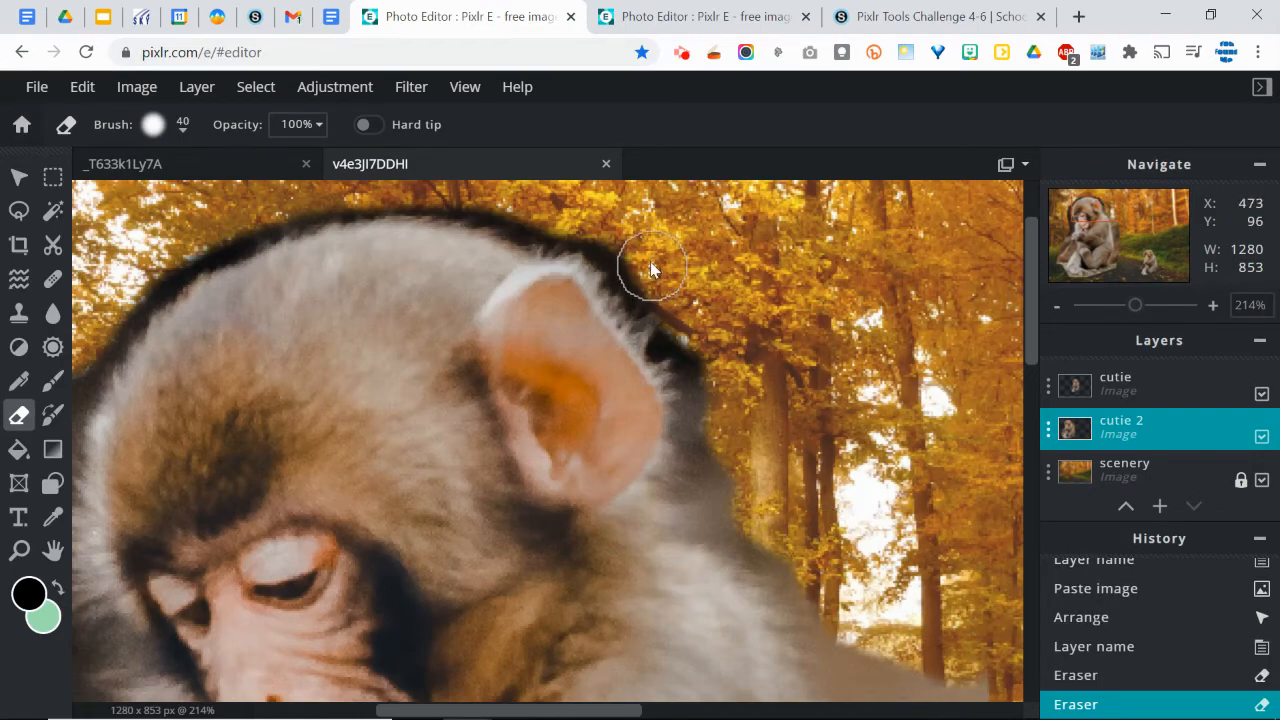
Step: Select the dark fringe around the large monkey's head with the Magic Wand at tolerance 32, delete it and deselect
click(1135, 310)
drag(1135, 310, 1119, 306)
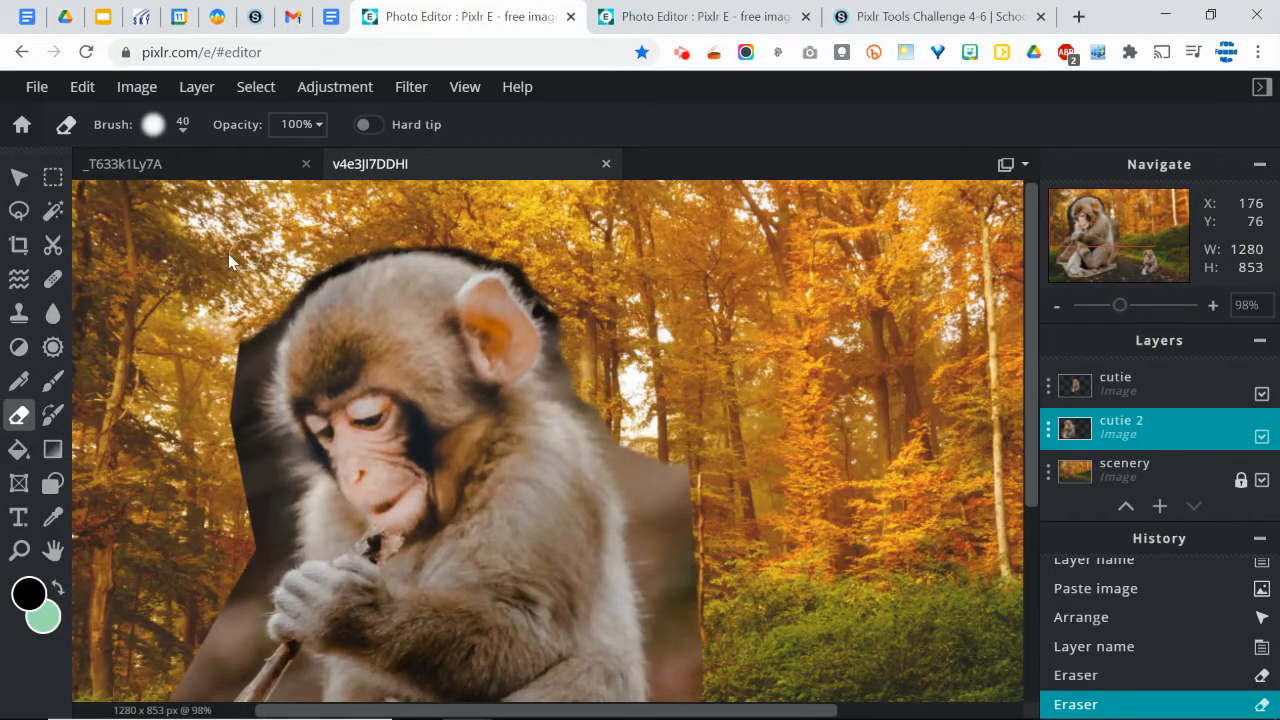
click(45, 220)
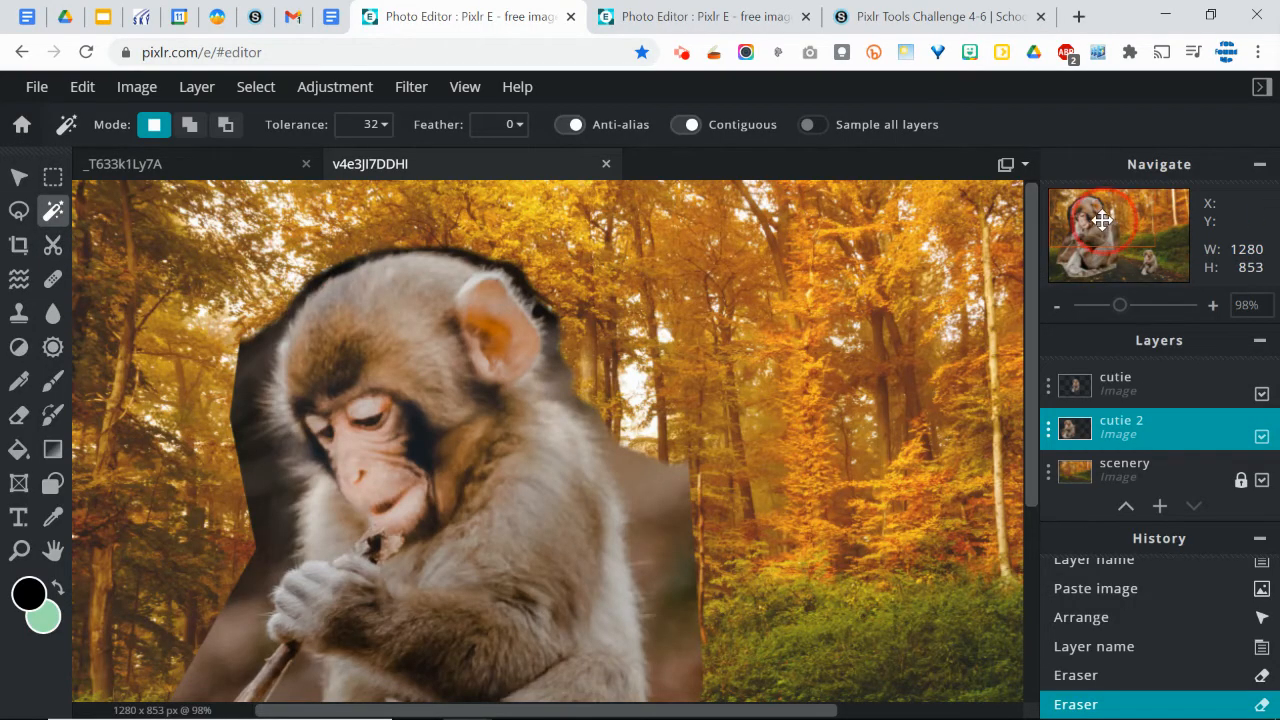
click(1130, 309)
drag(1133, 316, 1159, 310)
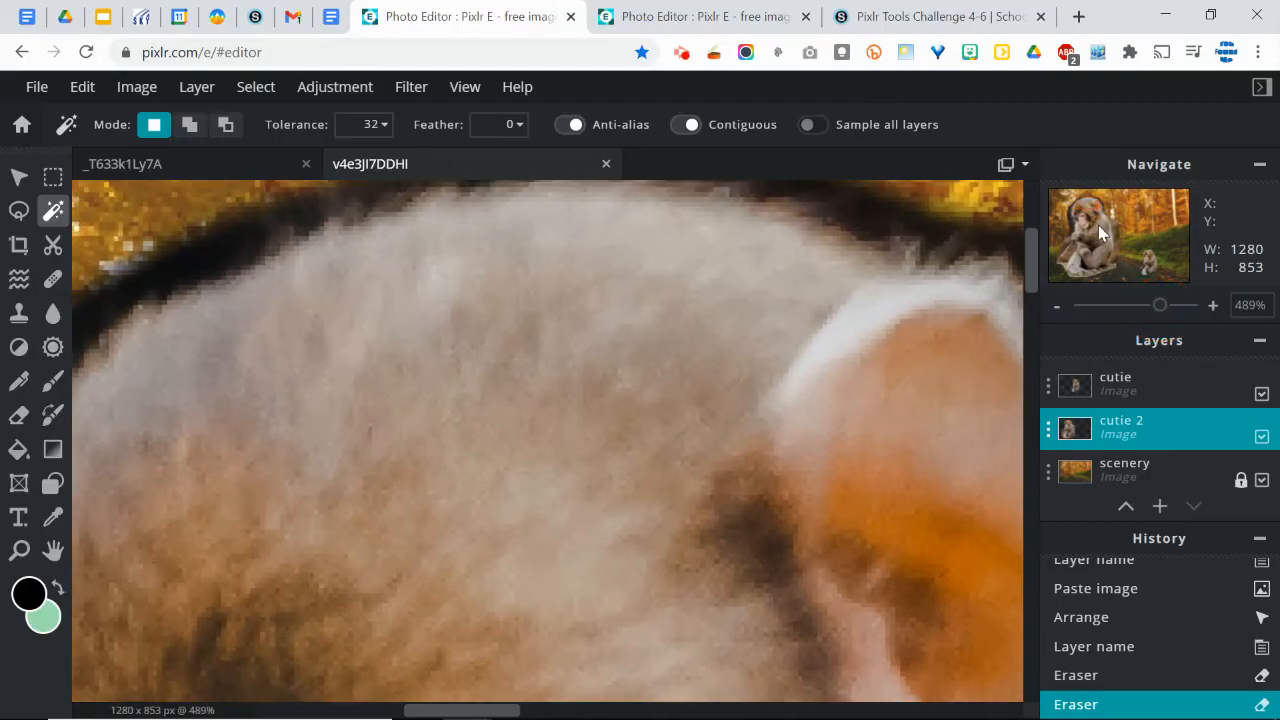
drag(1088, 208, 1089, 203)
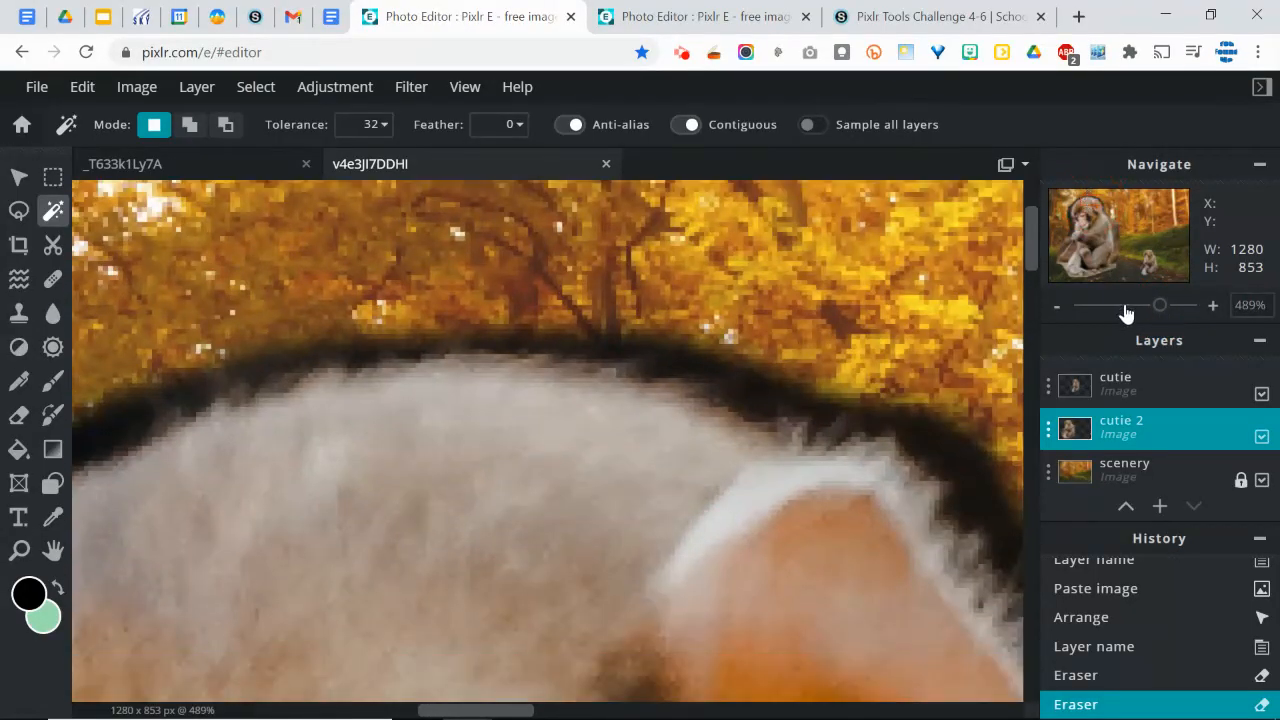
drag(1160, 313, 1160, 309)
click(762, 384)
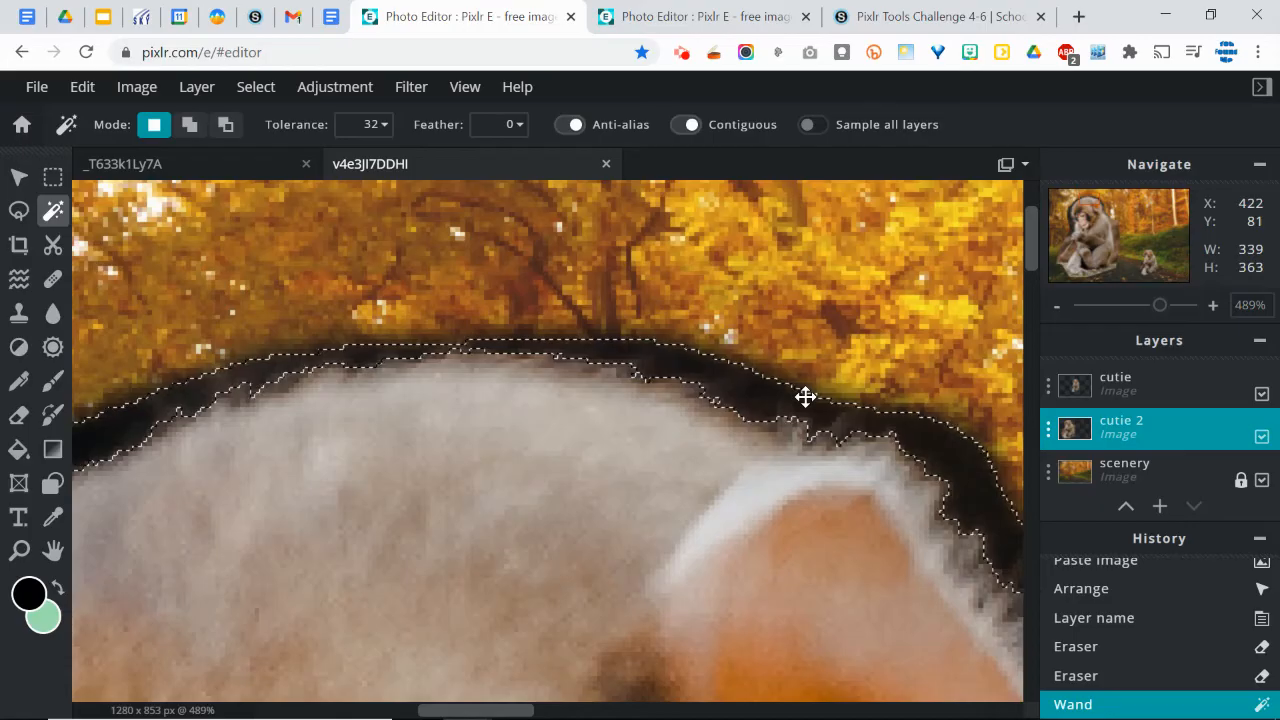
key(Delete)
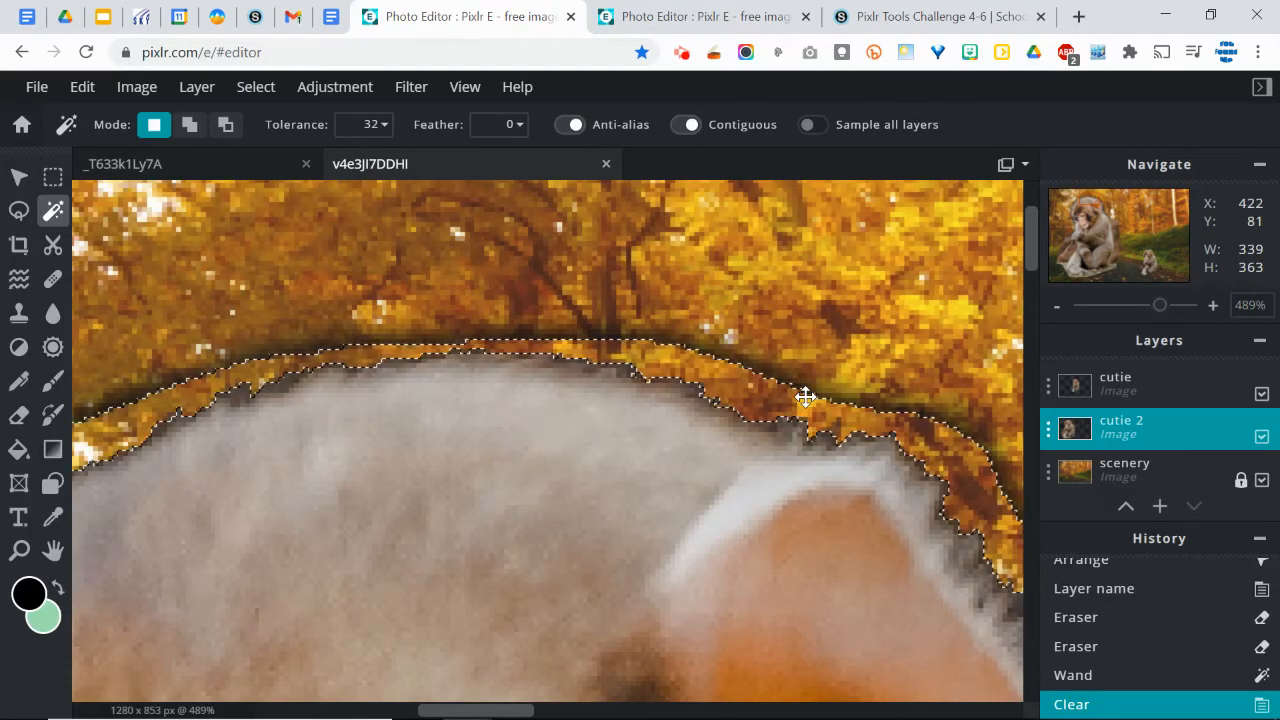
key(ctrl+d)
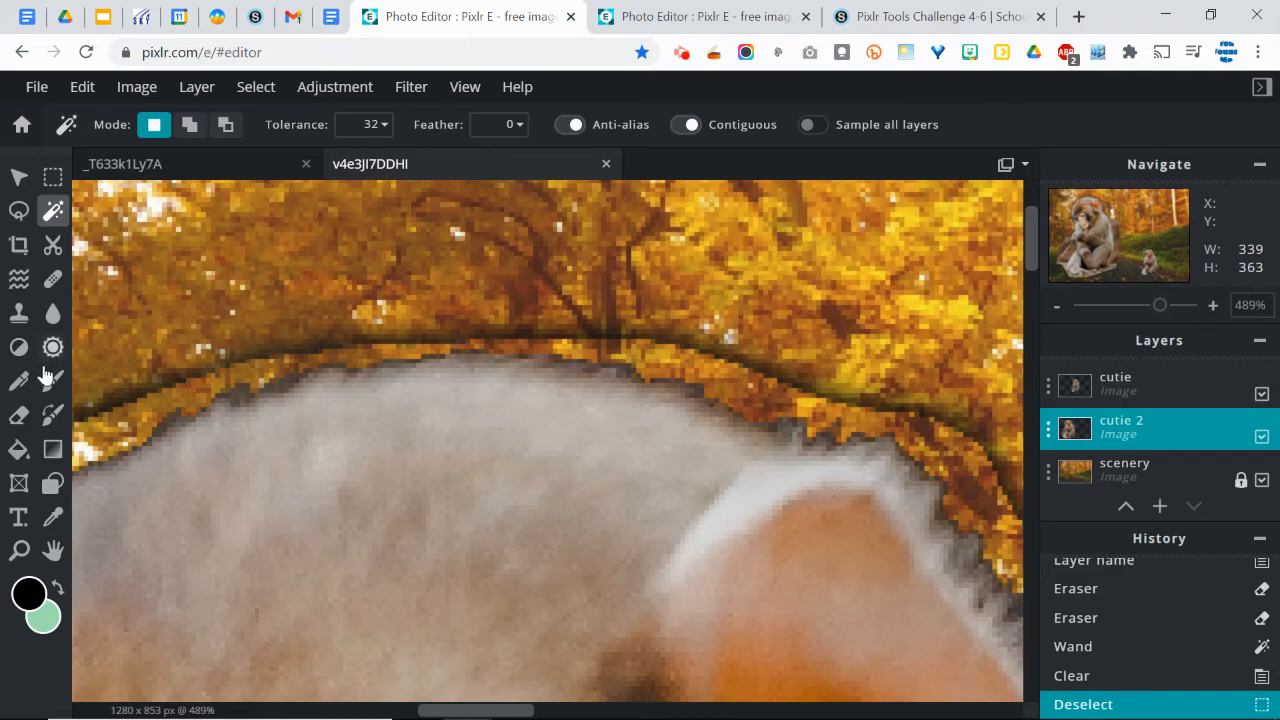
Step: Erase the thin dark outline left around the large monkey's head and the brown backdrop behind its back with the size-40 Eraser
click(20, 418)
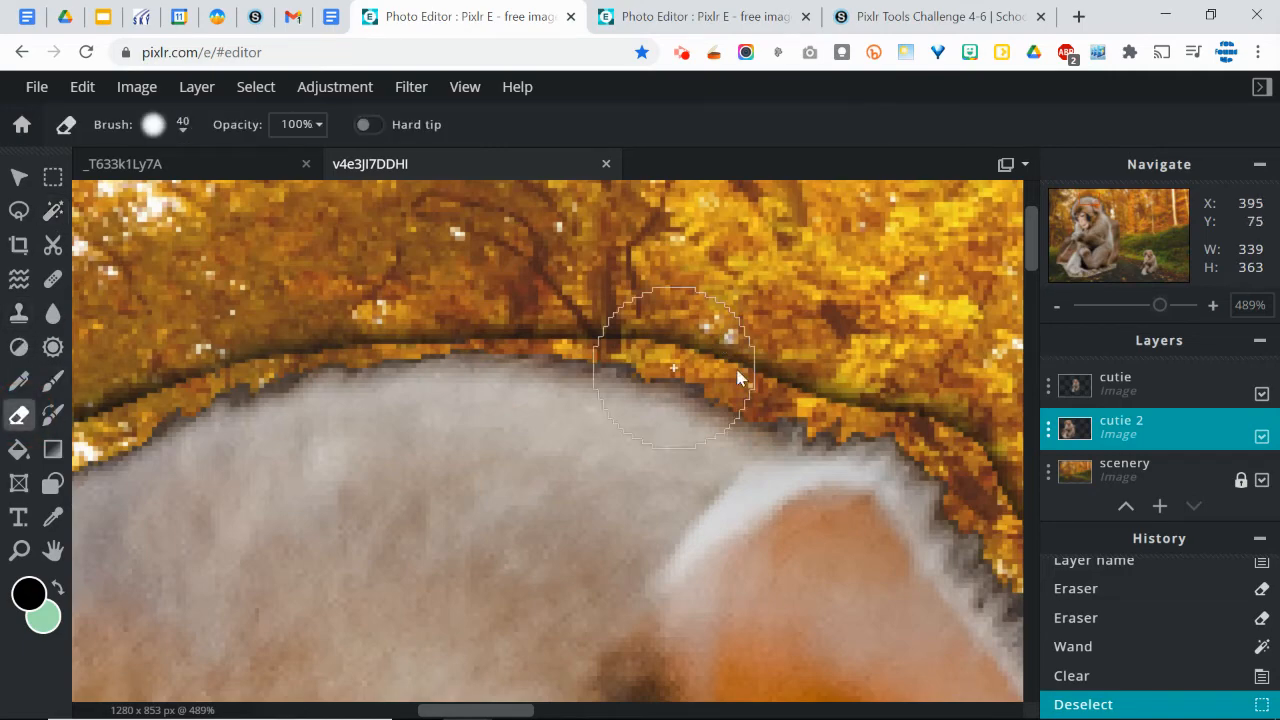
mouse_move(762, 358)
mouse_down()
mouse_move(780, 326)
mouse_move(849, 321)
mouse_move(970, 371)
mouse_move(1043, 478)
mouse_move(1057, 371)
mouse_up()
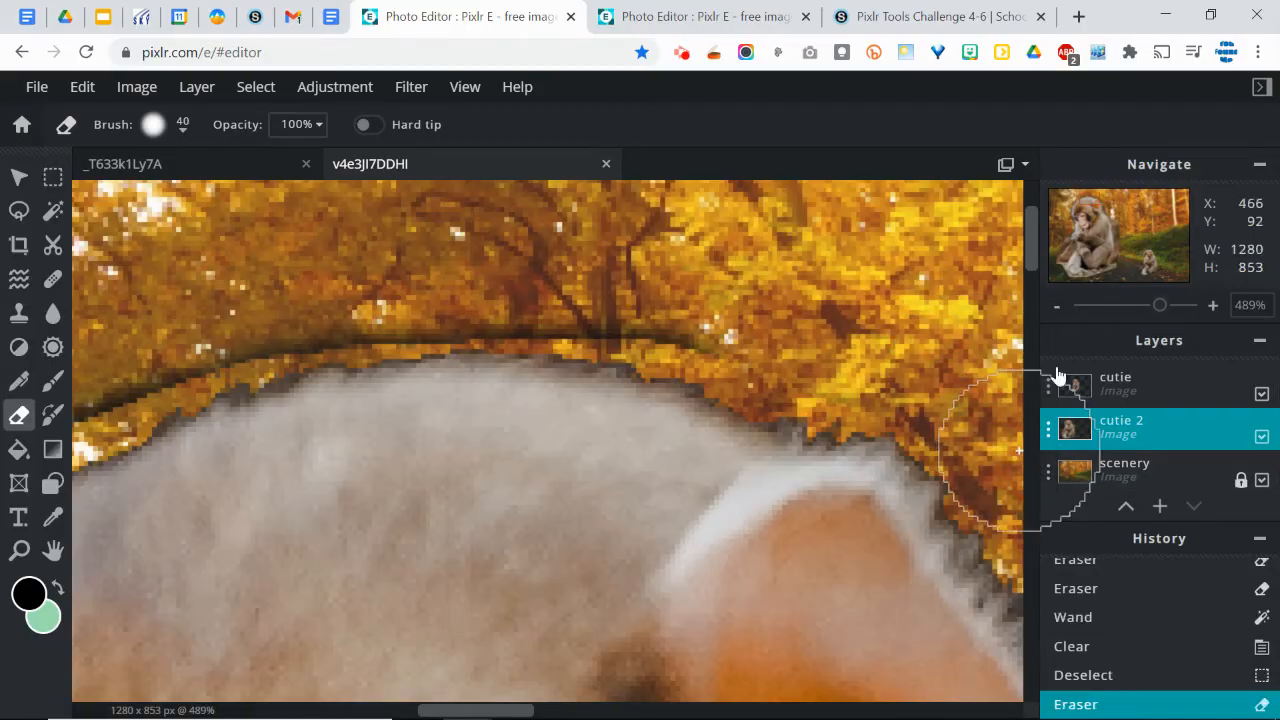
mouse_move(1158, 306)
mouse_down()
mouse_move(1128, 330)
mouse_move(1046, 317)
mouse_up()
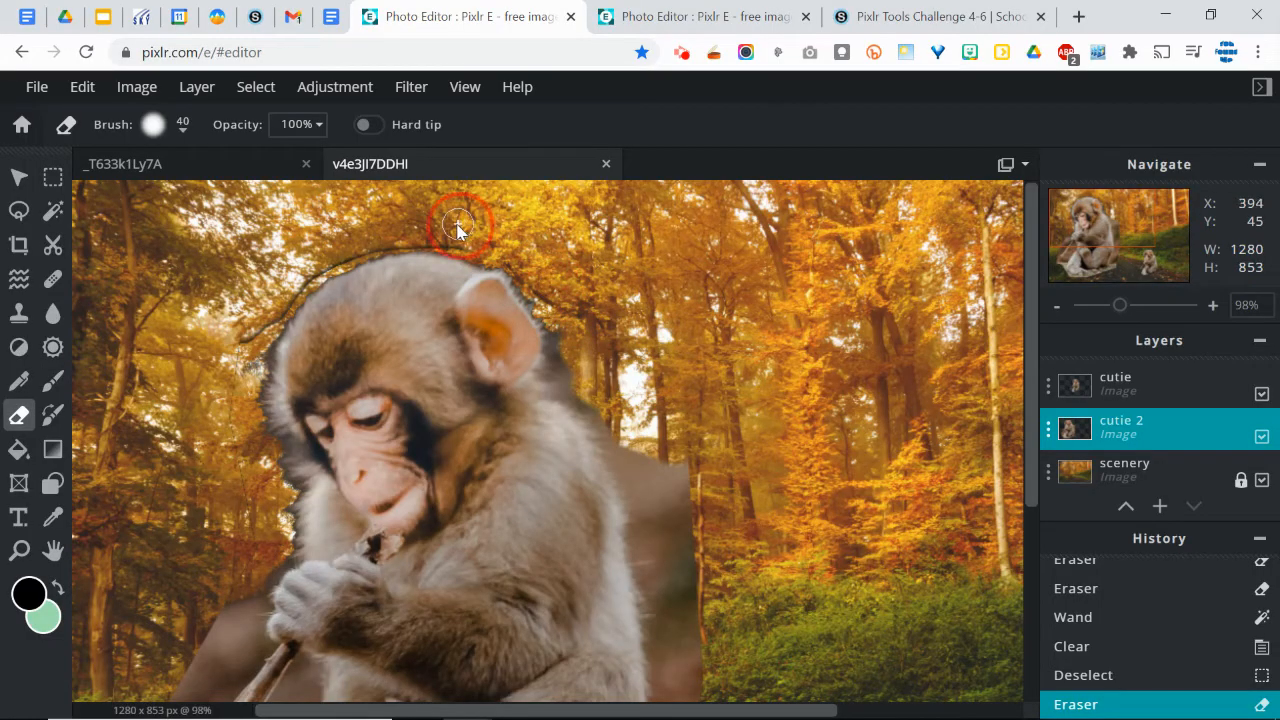
mouse_move(376, 221)
mouse_down()
mouse_move(454, 239)
mouse_move(388, 237)
mouse_move(321, 262)
mouse_move(245, 329)
mouse_move(293, 296)
mouse_move(259, 340)
mouse_up()
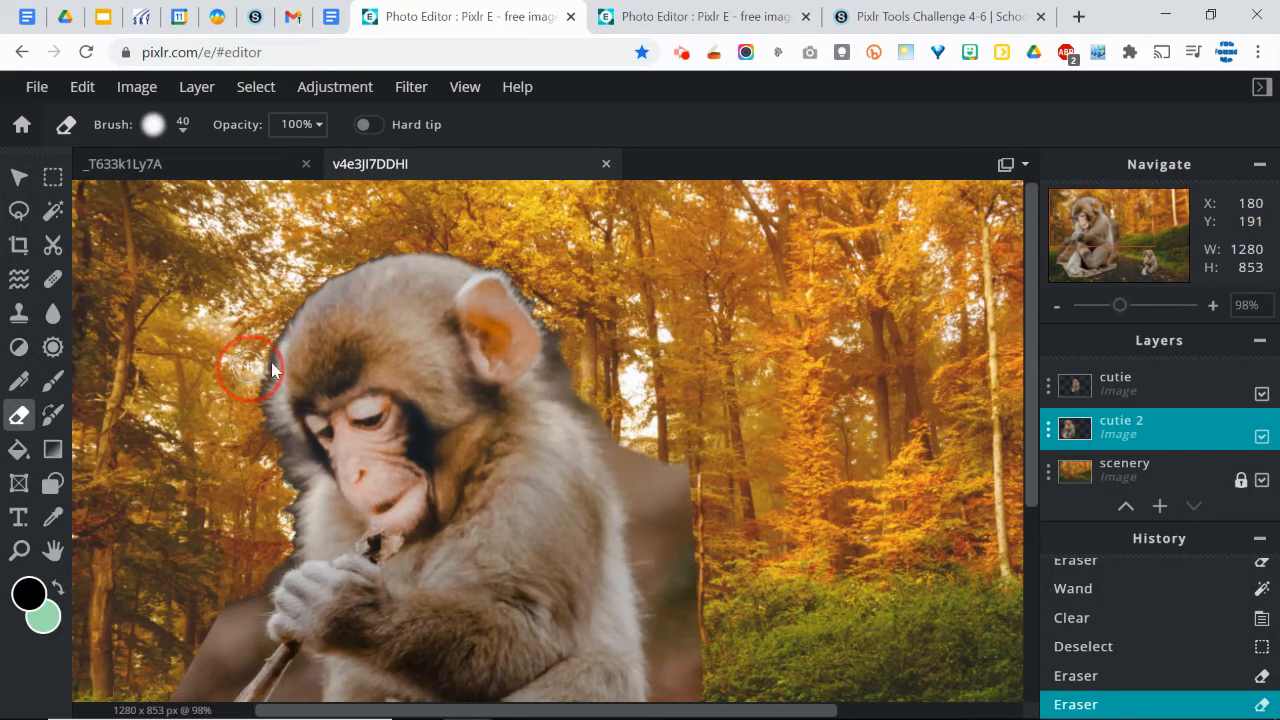
drag(271, 362, 268, 366)
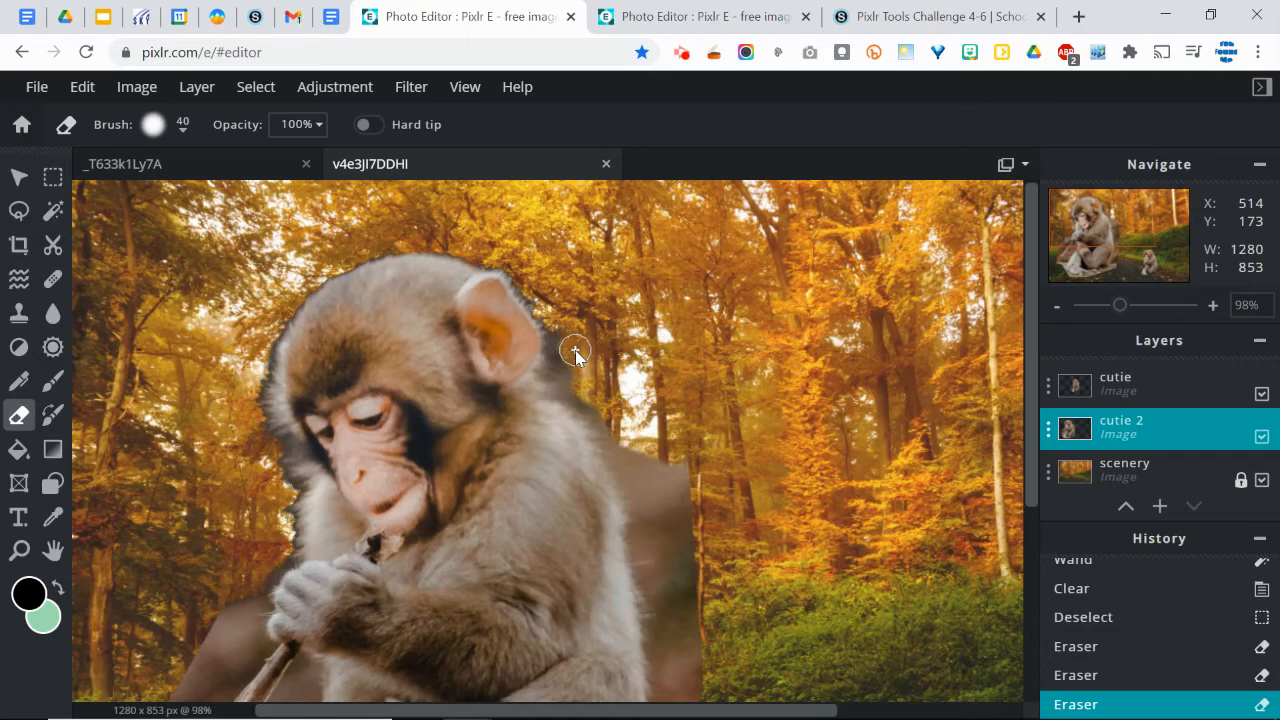
mouse_move(700, 467)
mouse_down()
mouse_move(636, 453)
mouse_move(683, 500)
mouse_move(683, 538)
mouse_move(658, 508)
mouse_move(703, 603)
mouse_move(708, 590)
mouse_up()
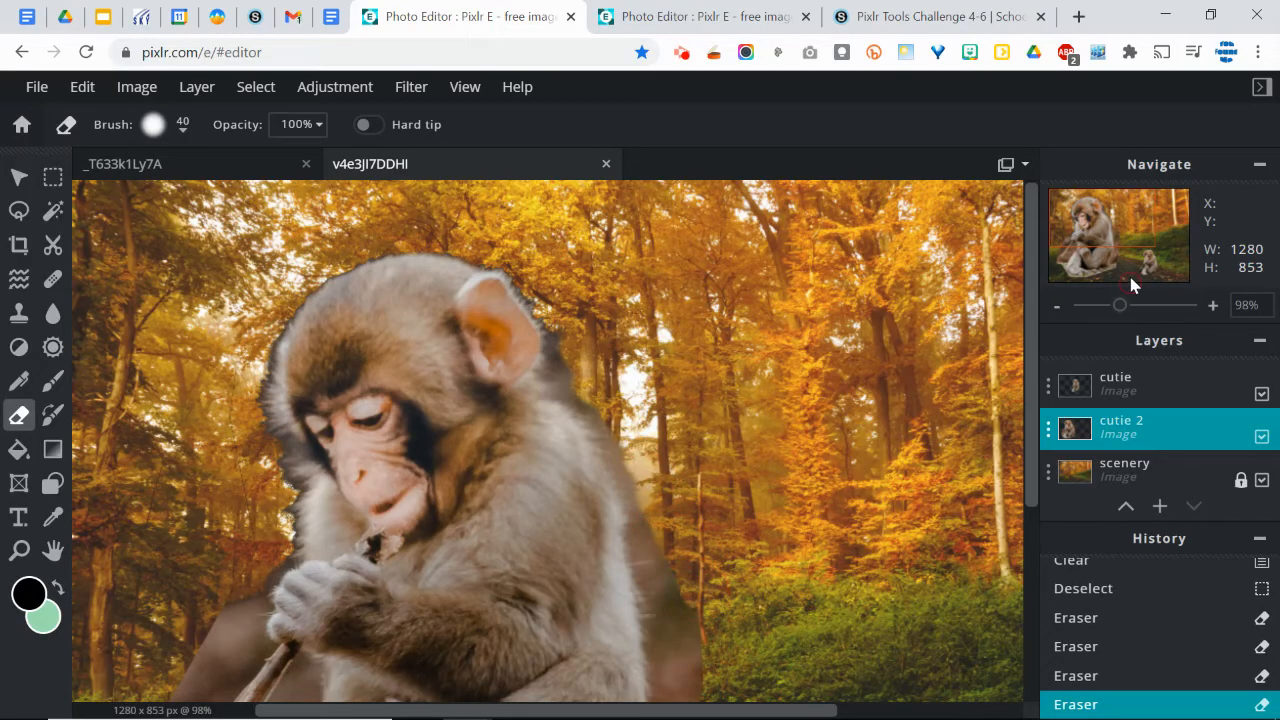
drag(1120, 308, 1133, 308)
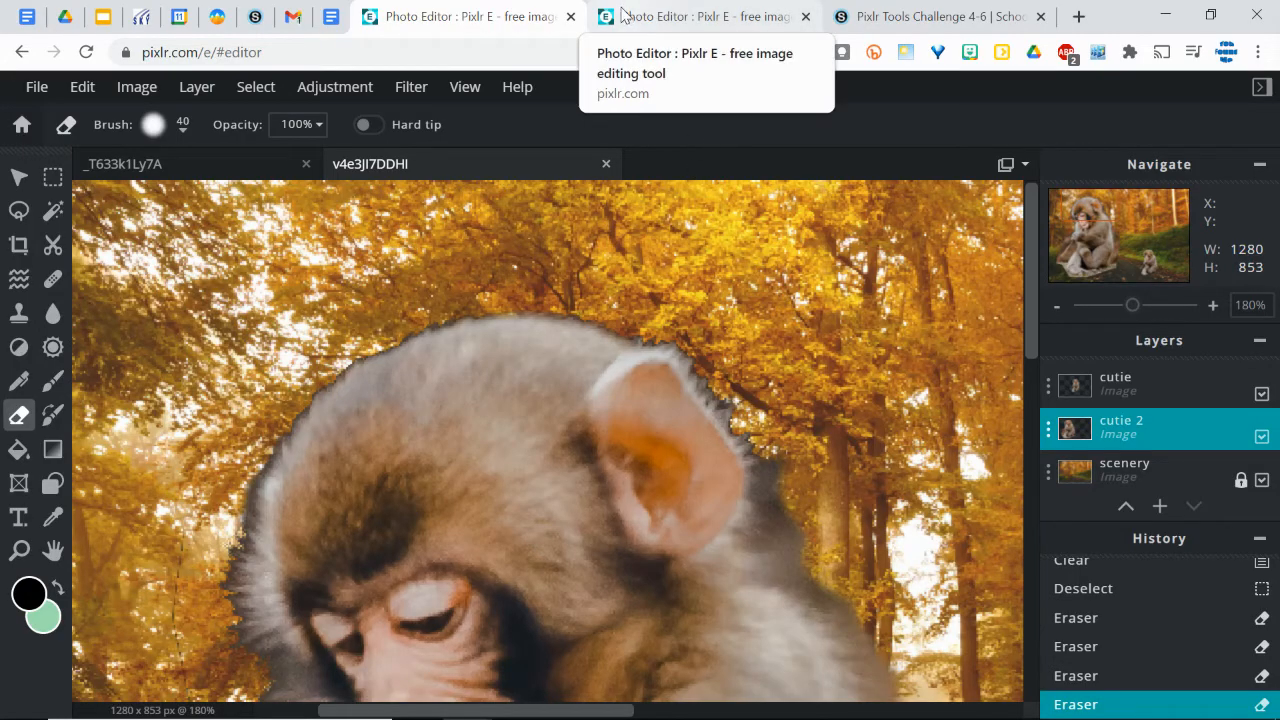
Step: Go to Pixlr's Remove BG tool in the other browser tab and process the monkey photo _T633k1Ly7A from Downloads
click(622, 17)
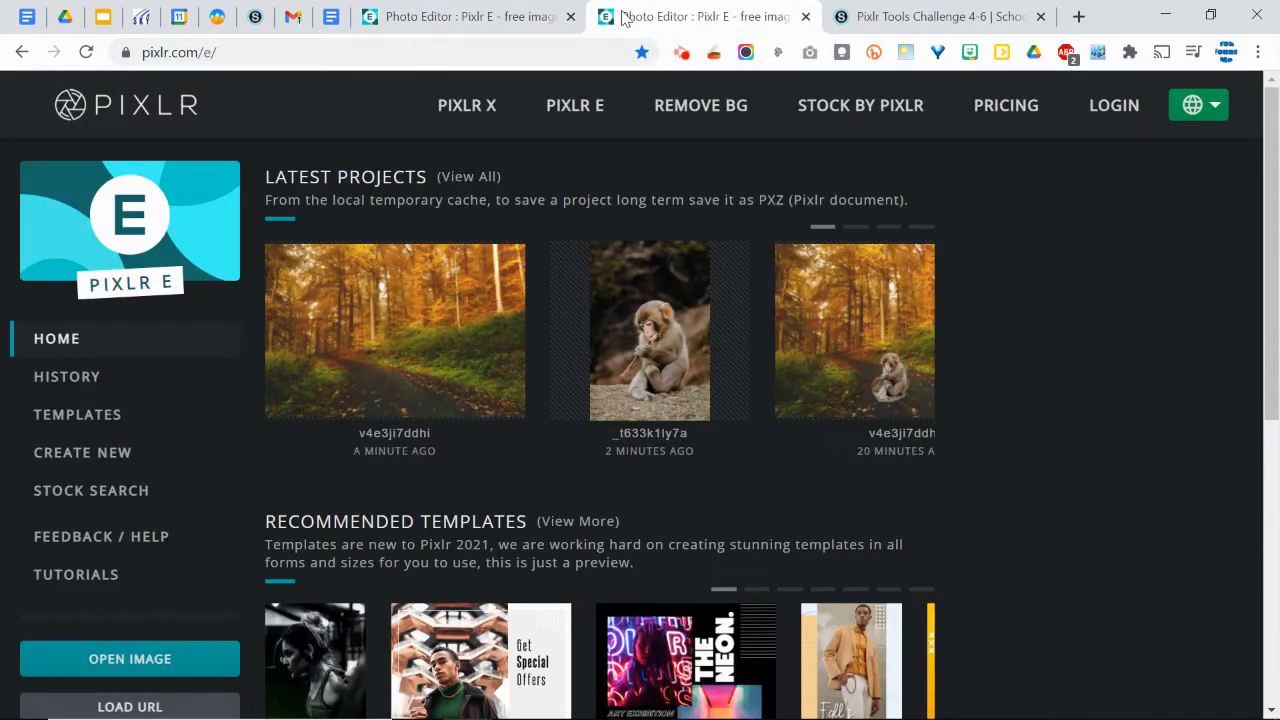
click(676, 115)
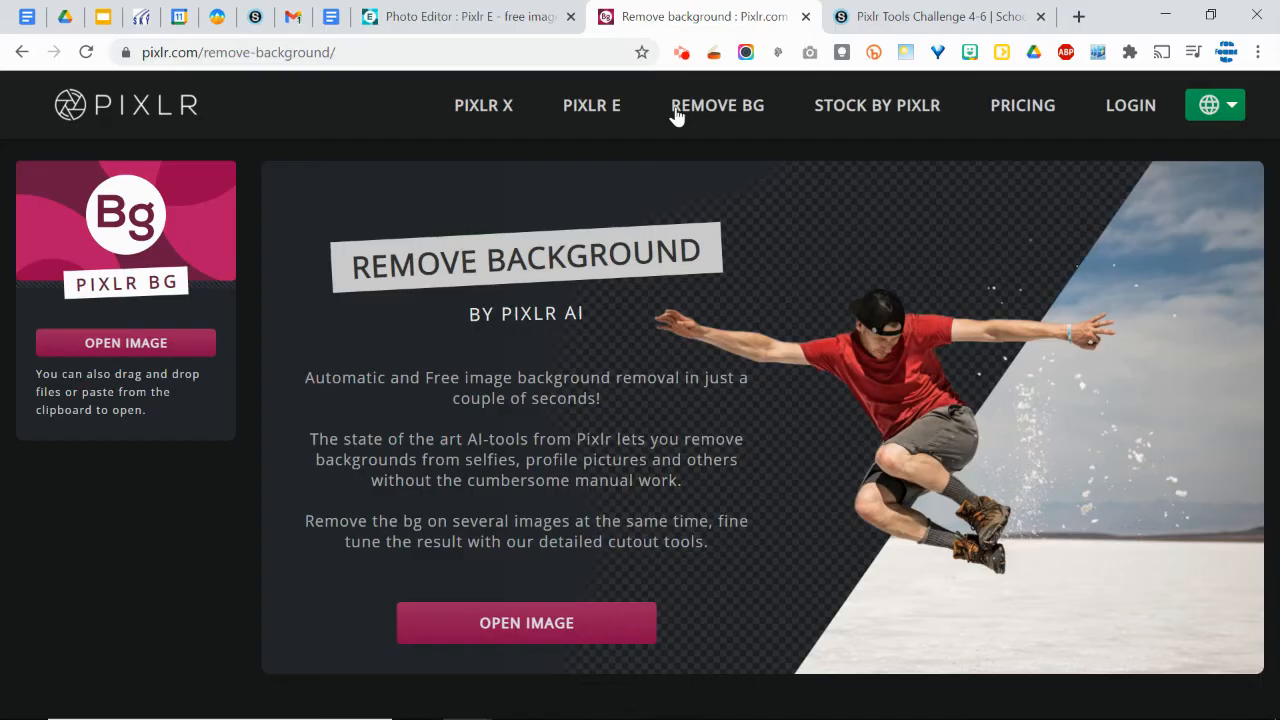
click(190, 350)
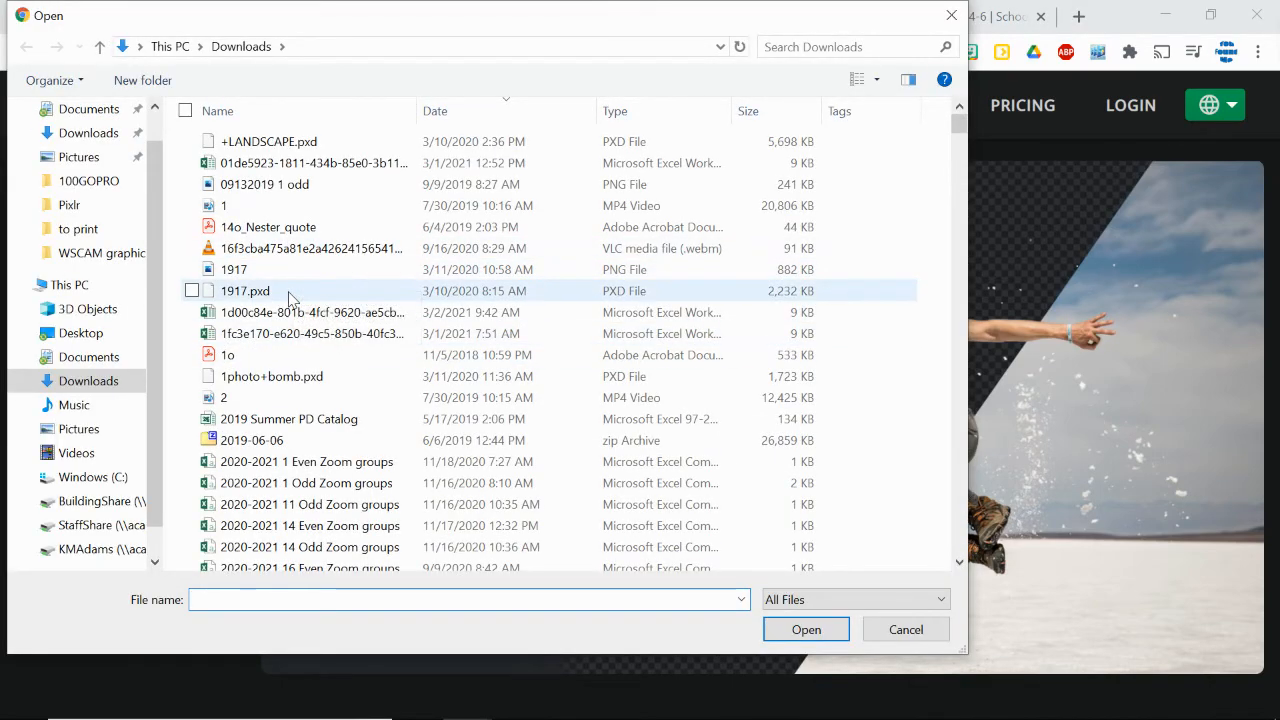
click(260, 163)
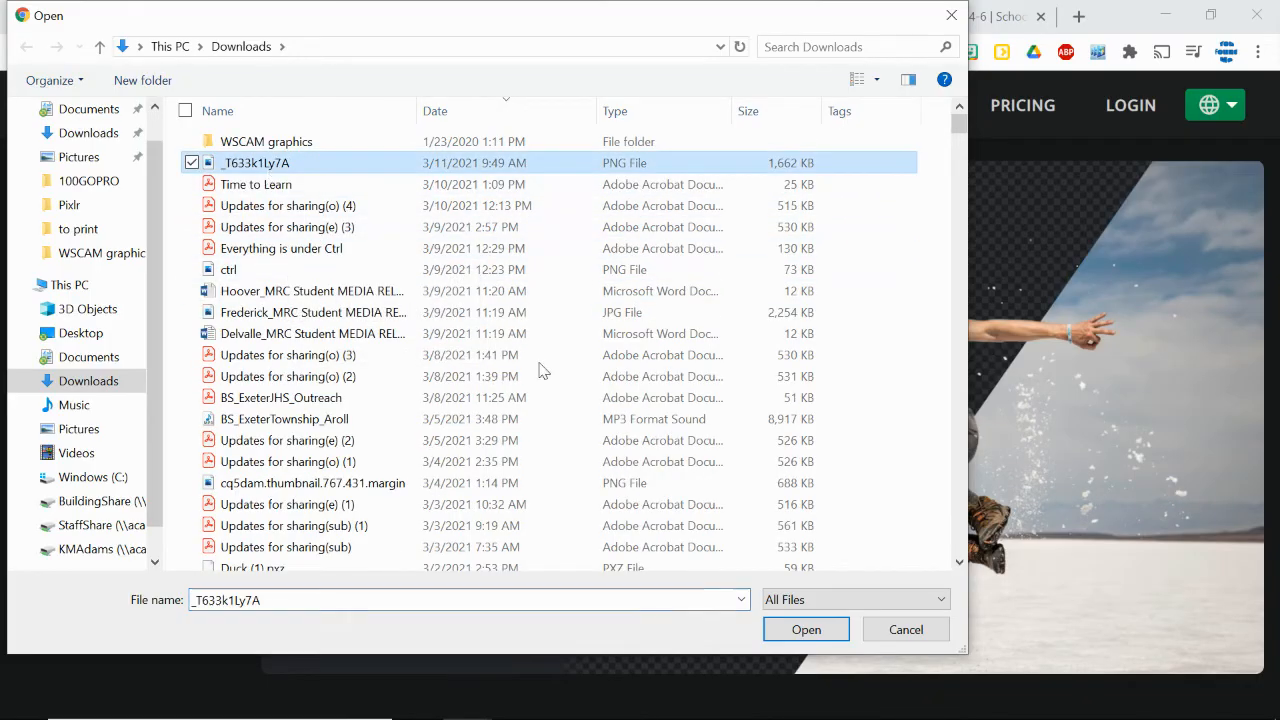
click(808, 632)
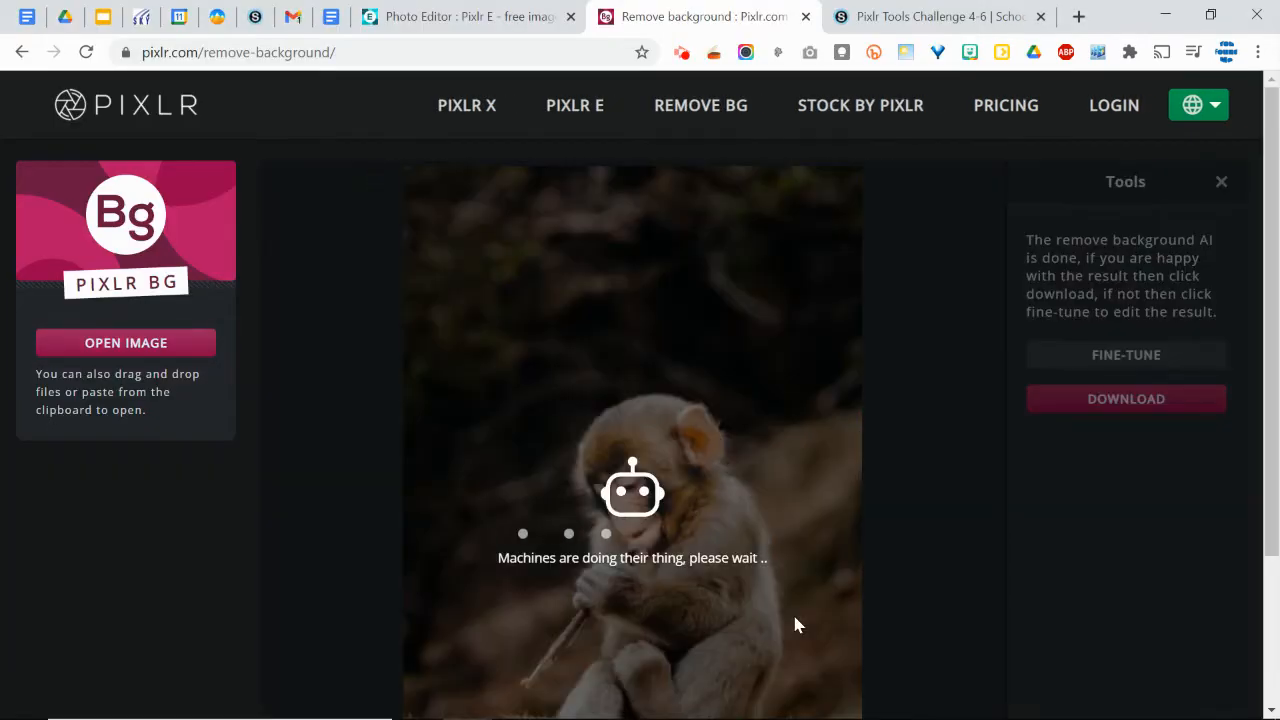
scroll(1257, 300, down, 2)
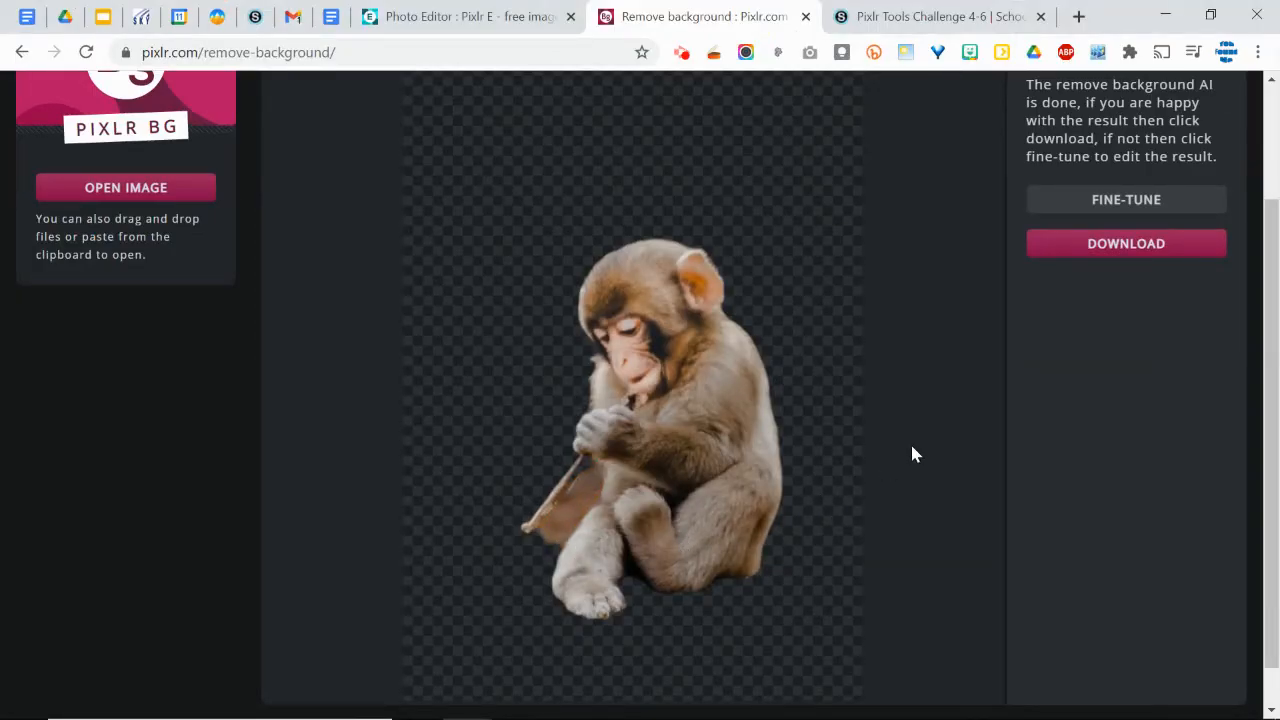
Step: Try to remove the leftover backdrop beneath the monkey's stick with the fine-tune Lasso in Remove mode, then reset the cutout
click(1077, 205)
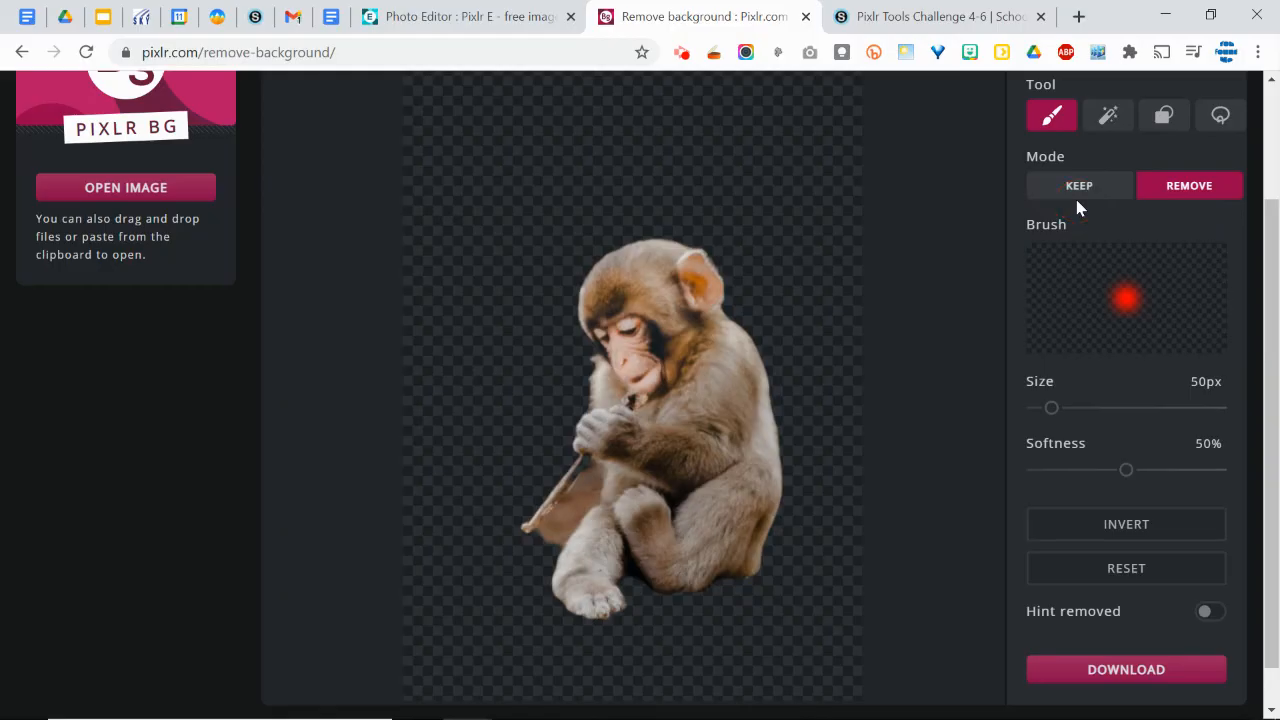
click(1273, 207)
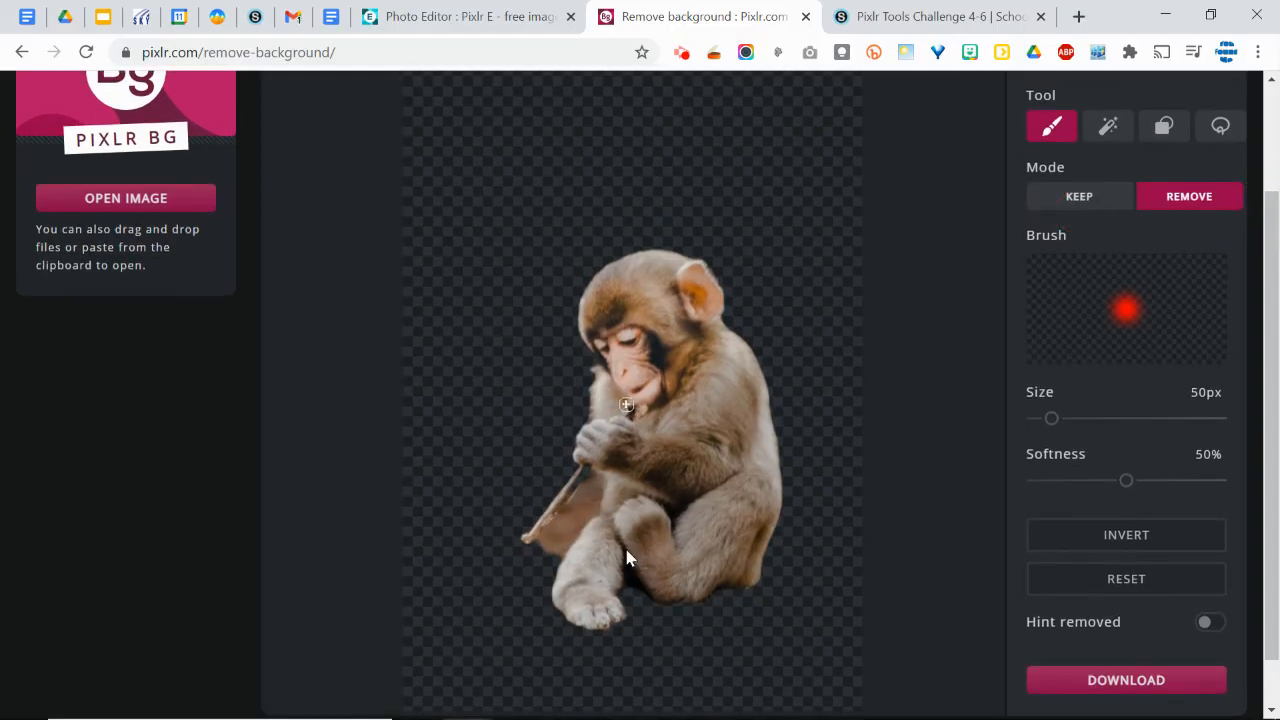
click(1219, 126)
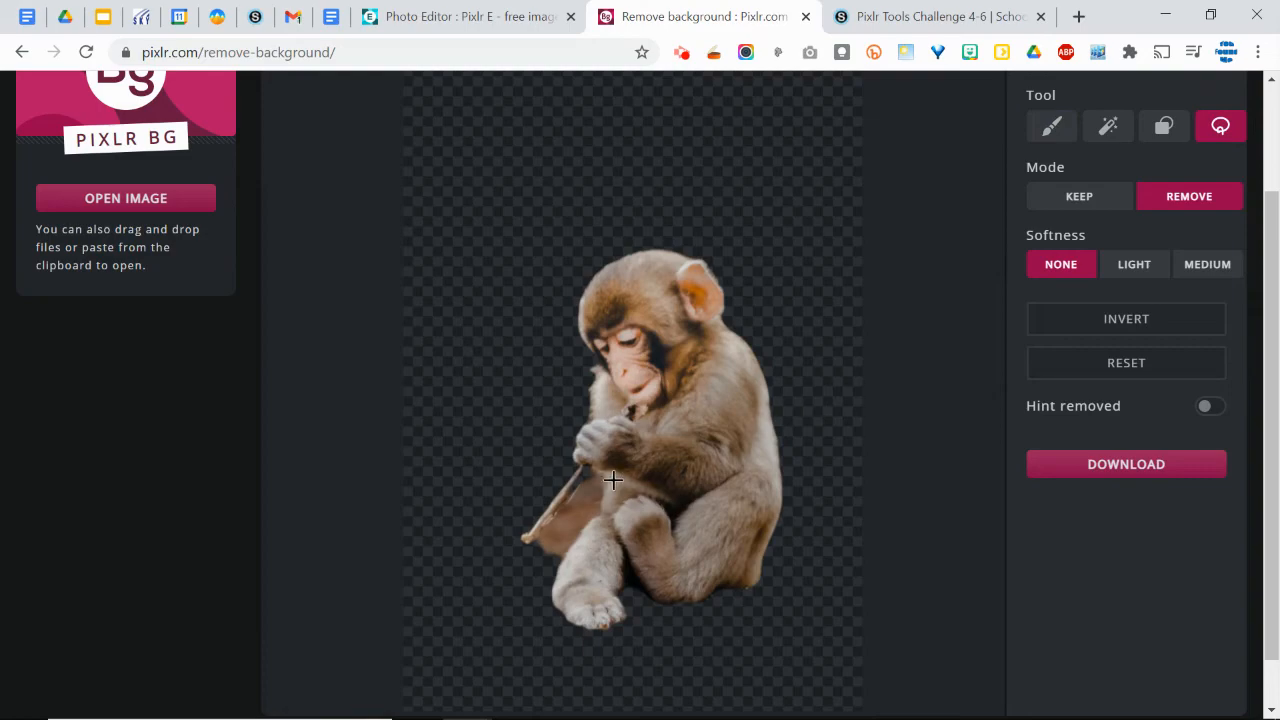
mouse_move(596, 472)
mouse_down()
mouse_move(534, 550)
mouse_move(552, 556)
mouse_move(577, 534)
mouse_move(597, 504)
mouse_move(592, 469)
mouse_move(668, 487)
mouse_up()
click(1090, 363)
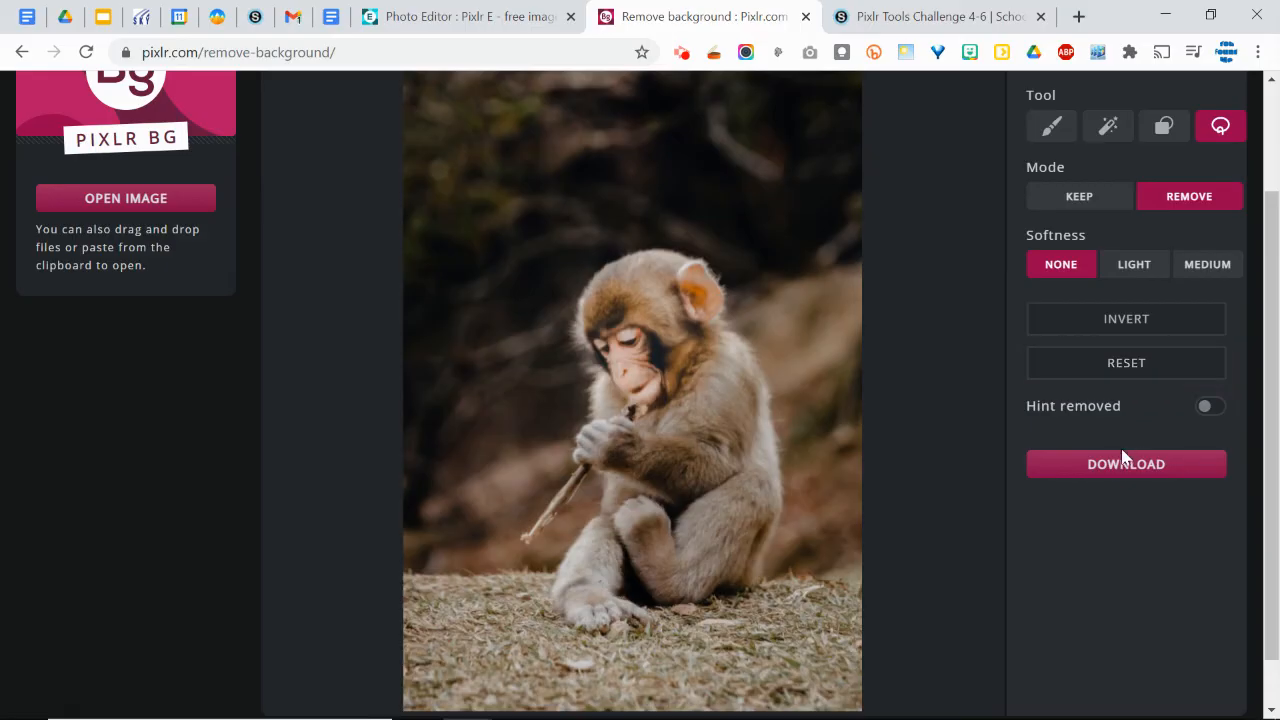
Step: Reload the Remove BG tool to start over with a fresh background removal
scroll(999, 301, up, 4)
scroll(999, 301, down, 3)
scroll(999, 301, up, 1)
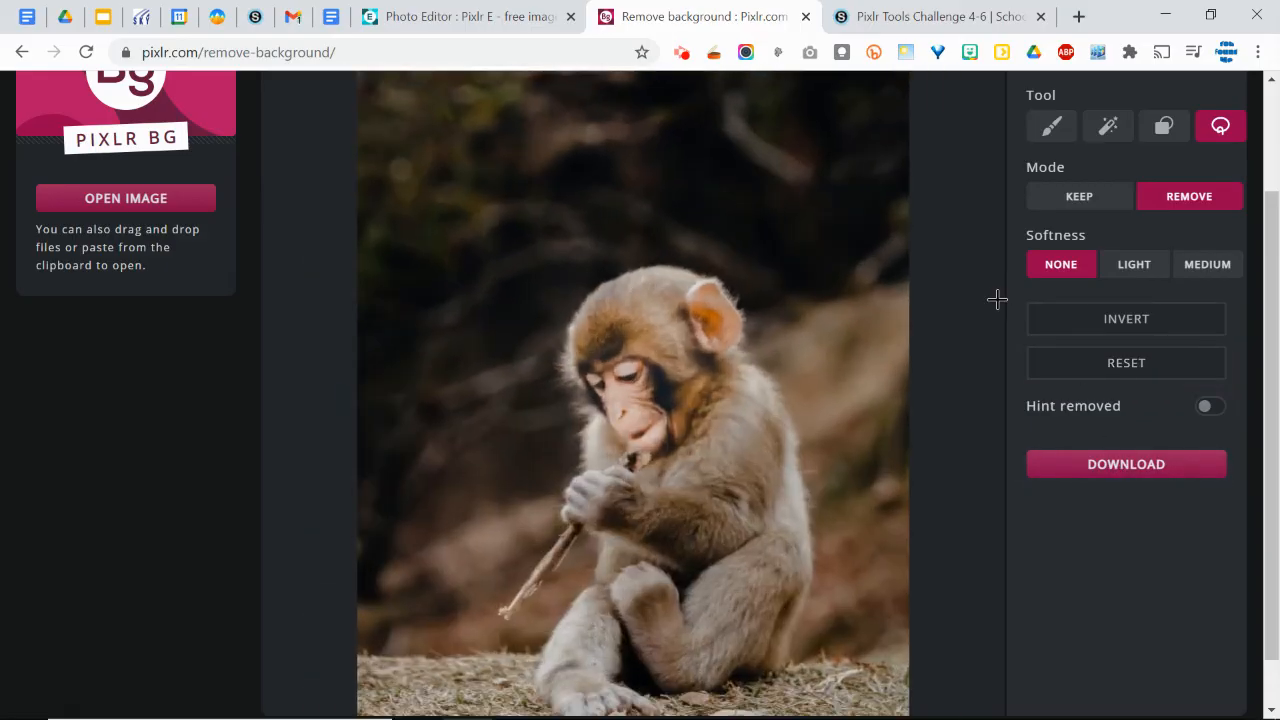
scroll(1274, 222, up, 1)
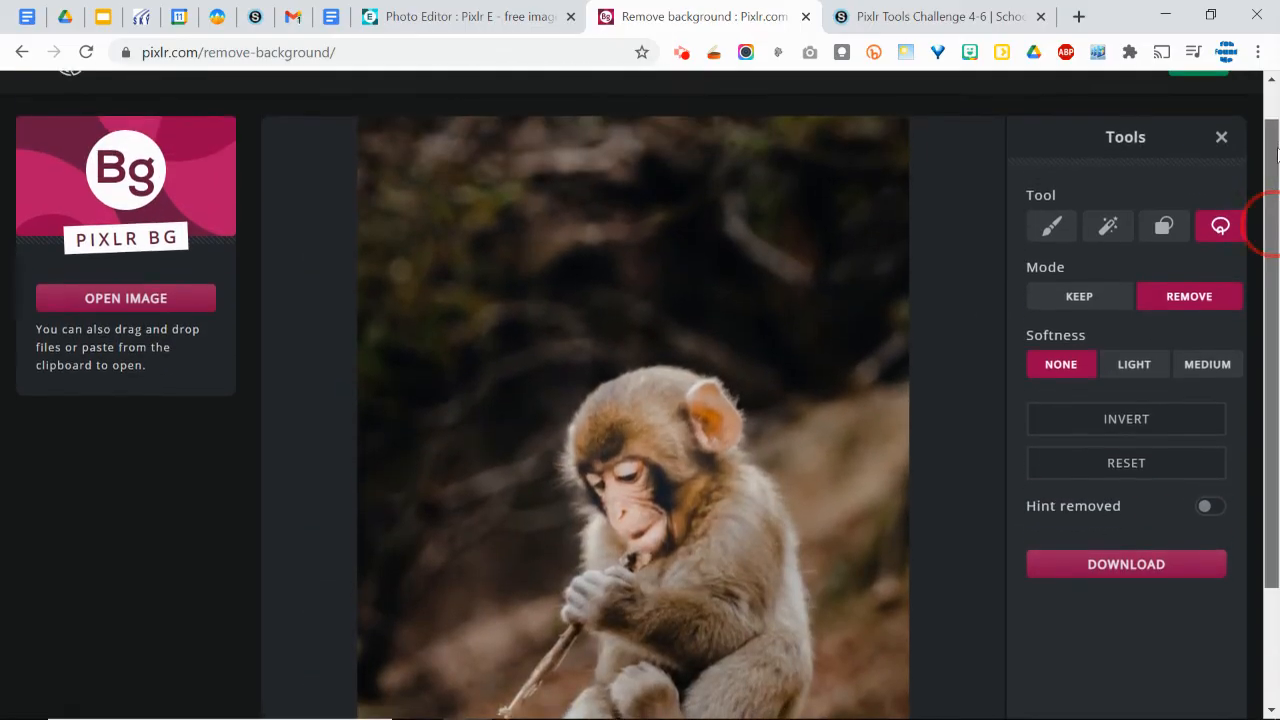
drag(1275, 178, 1271, 149)
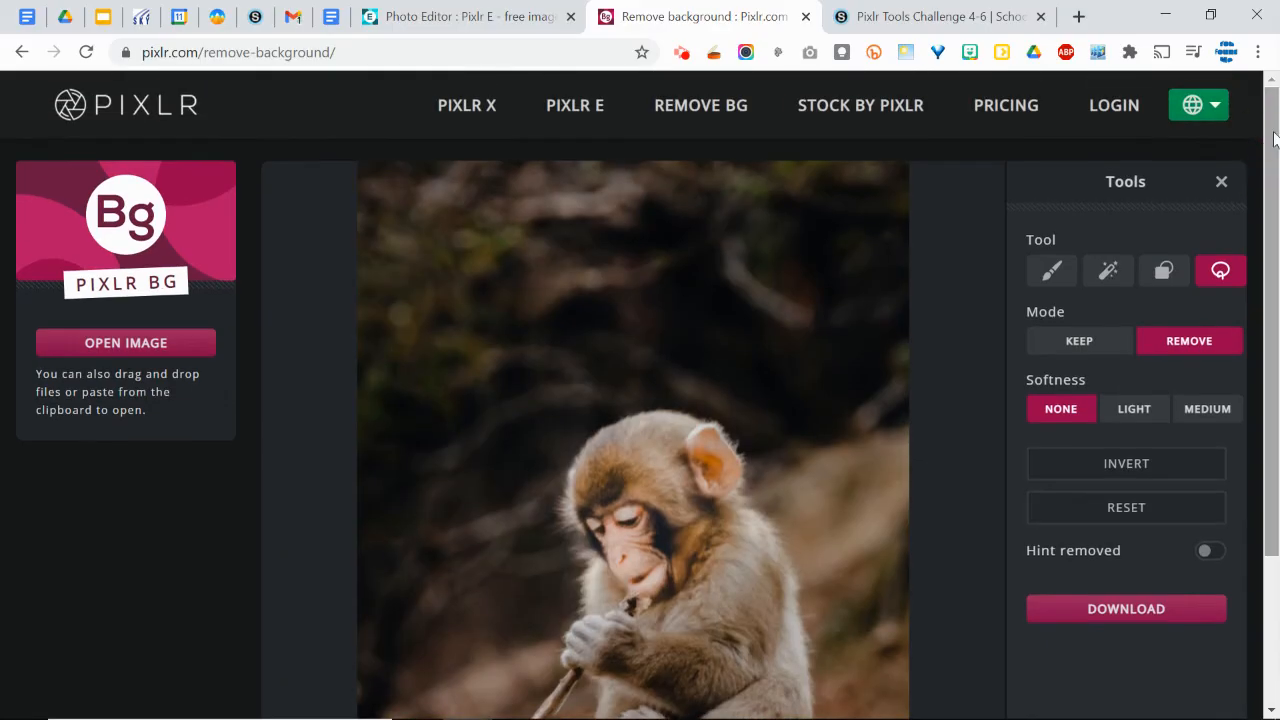
click(714, 118)
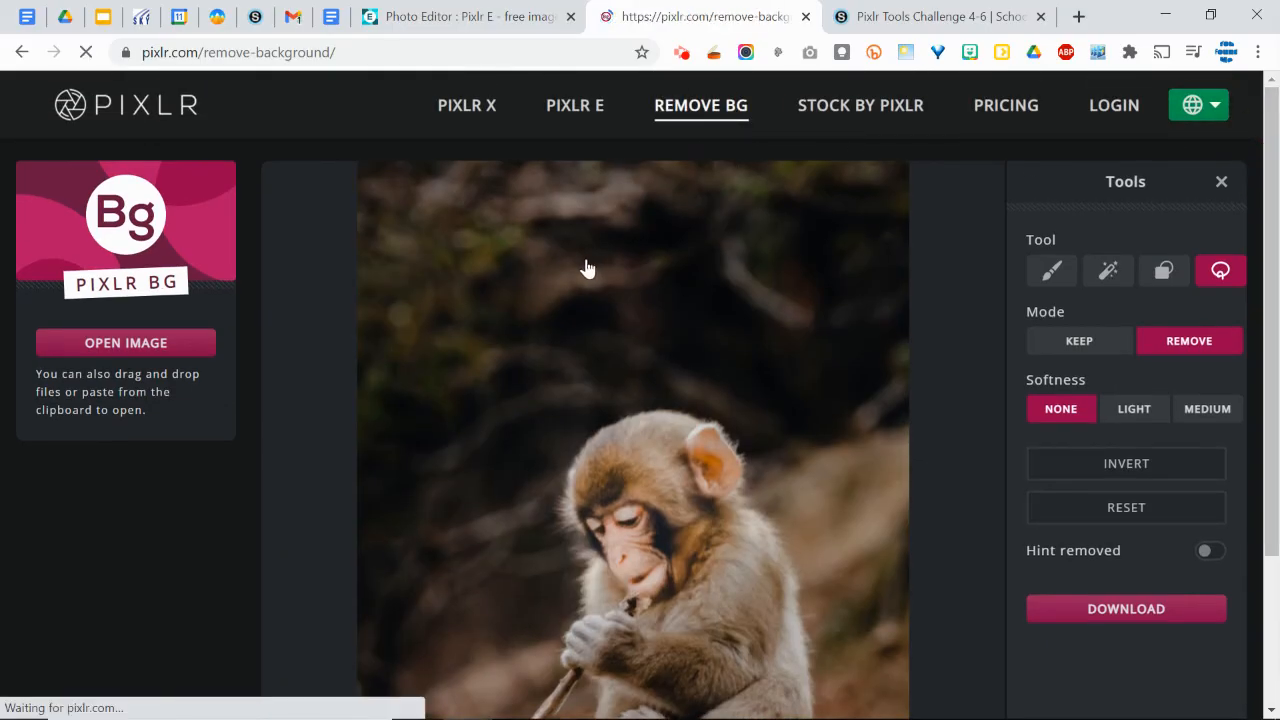